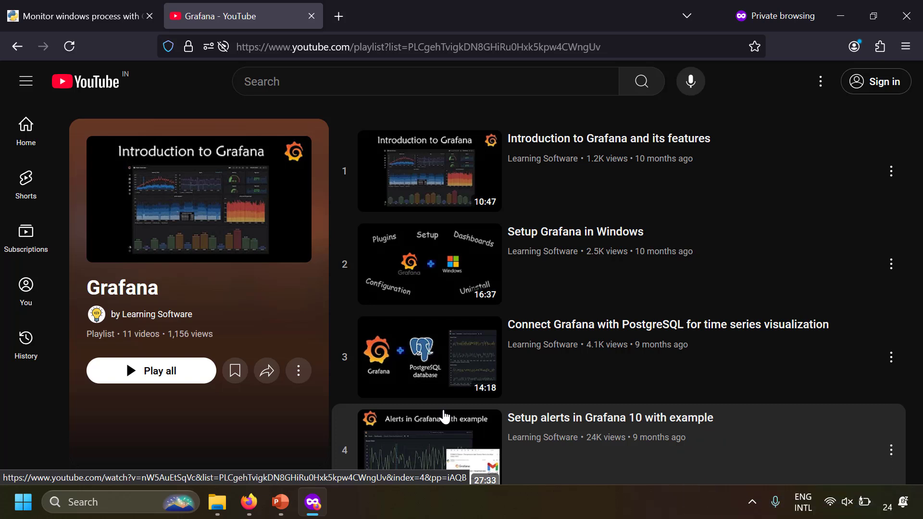
Step: Look through the videos in the Grafana playlist from setup to webhooks for custom alerts
scroll(536, 402, "down", 3)
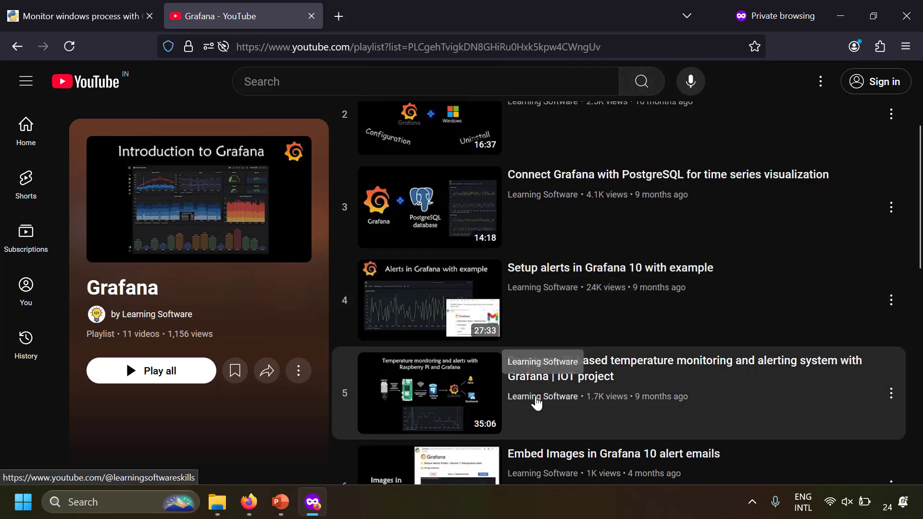
scroll(547, 412, "down", 8)
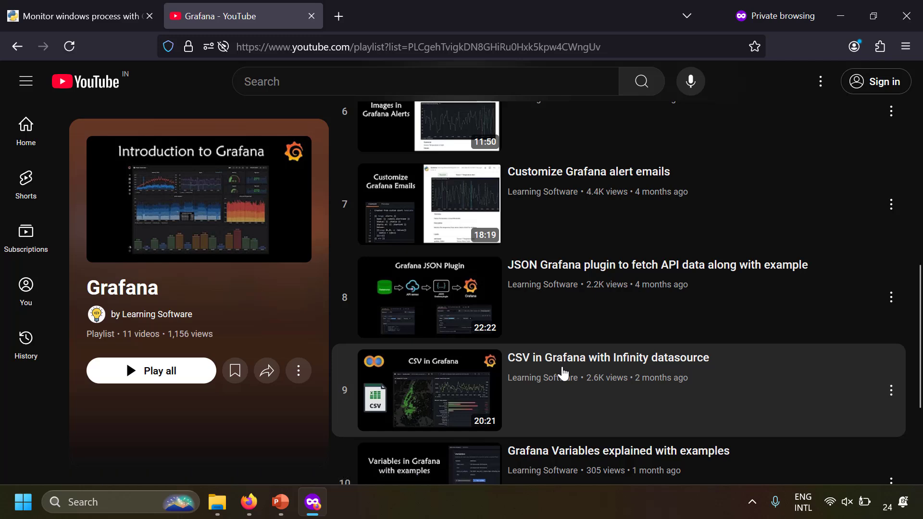
scroll(564, 373, "down", 2)
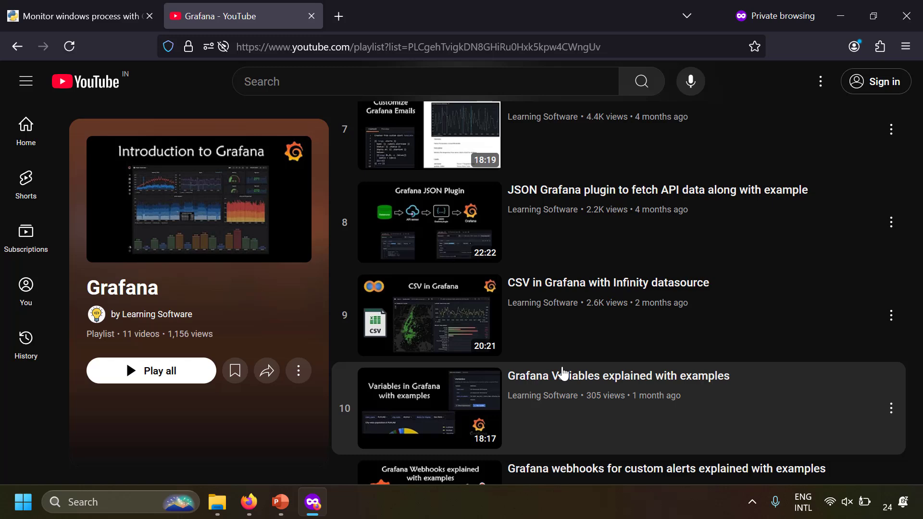
Step: Switch to the blog post on monitoring a Windows process with Grafana and read through its batch script
key("ctrl+Tab")
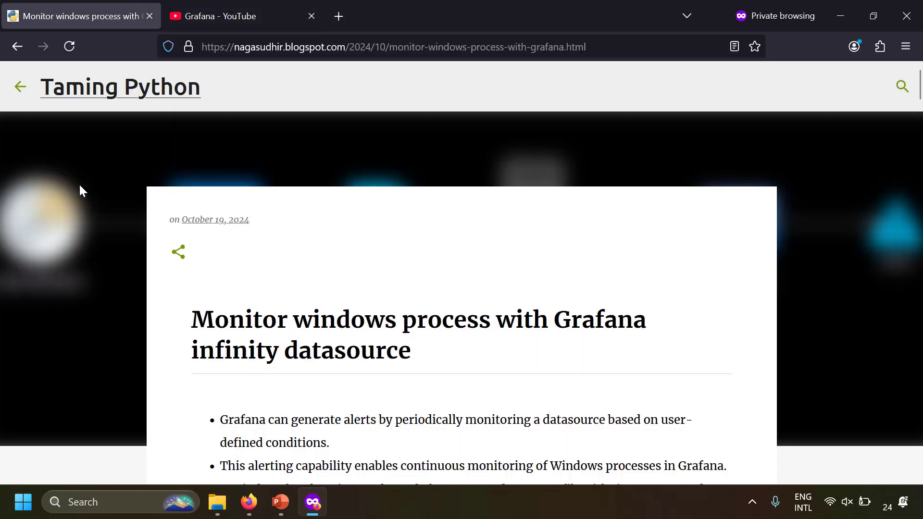
scroll(79, 183, "down", 4)
scroll(80, 186, "down", 10)
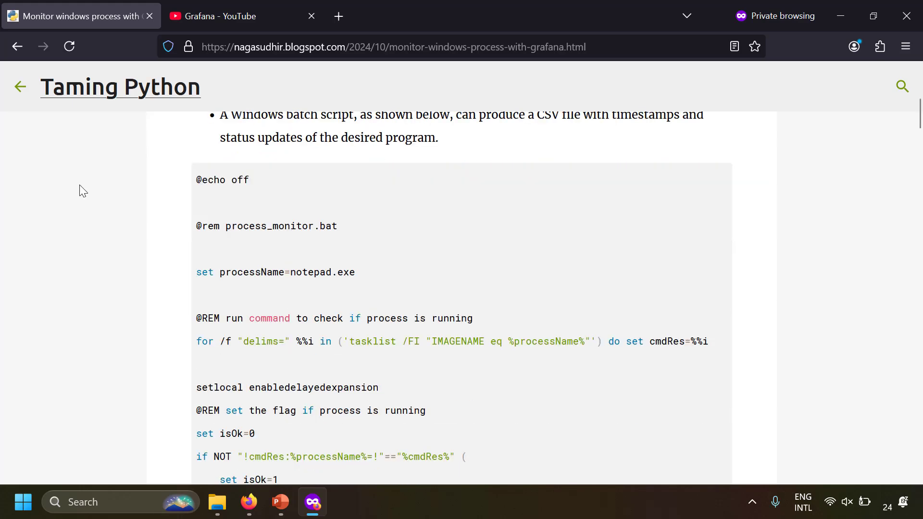
scroll(81, 190, "down", 12)
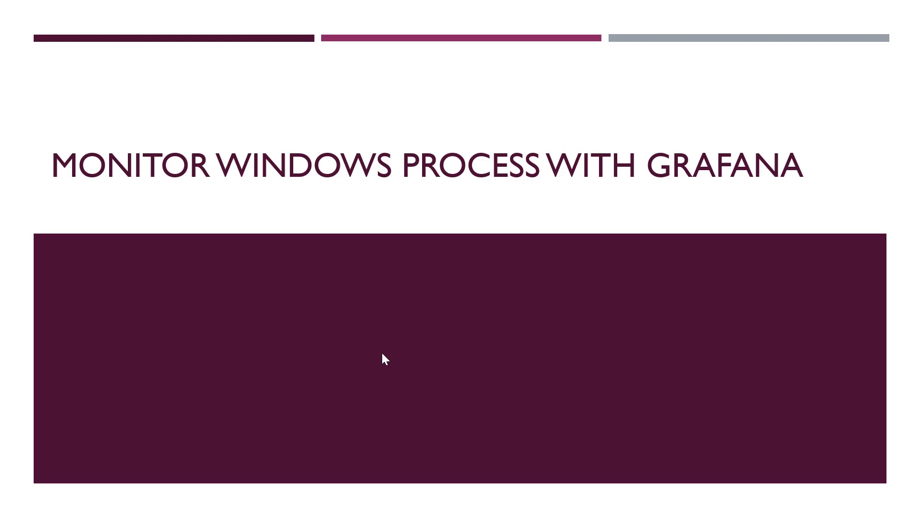
key("Right")
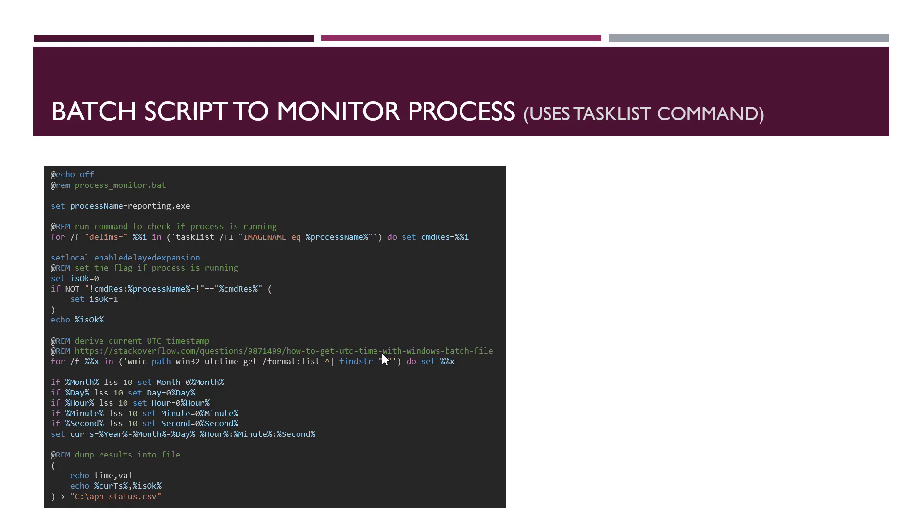
left_click(218, 238)
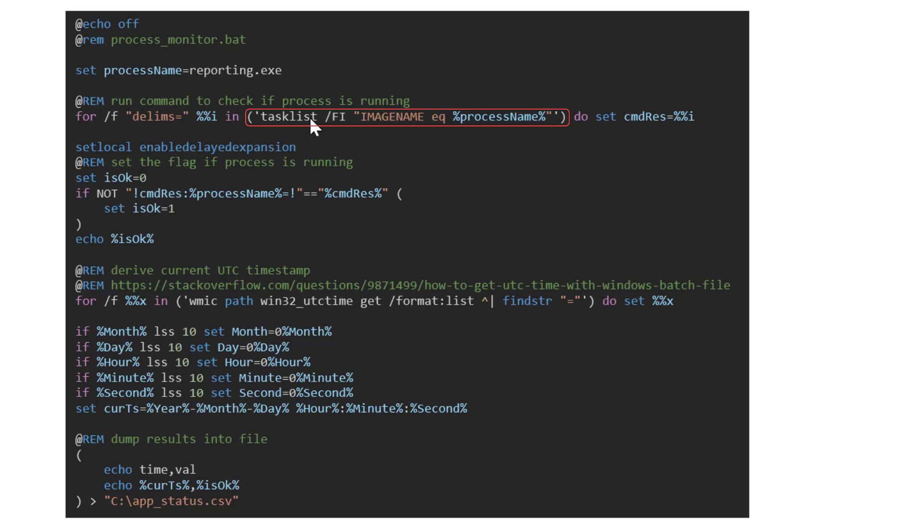
left_click(310, 117)
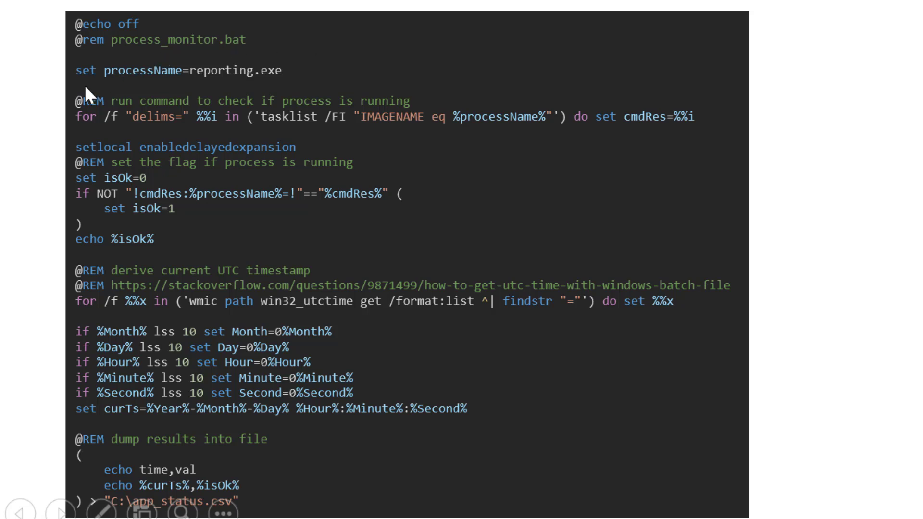
left_click(455, 145)
left_click(133, 188)
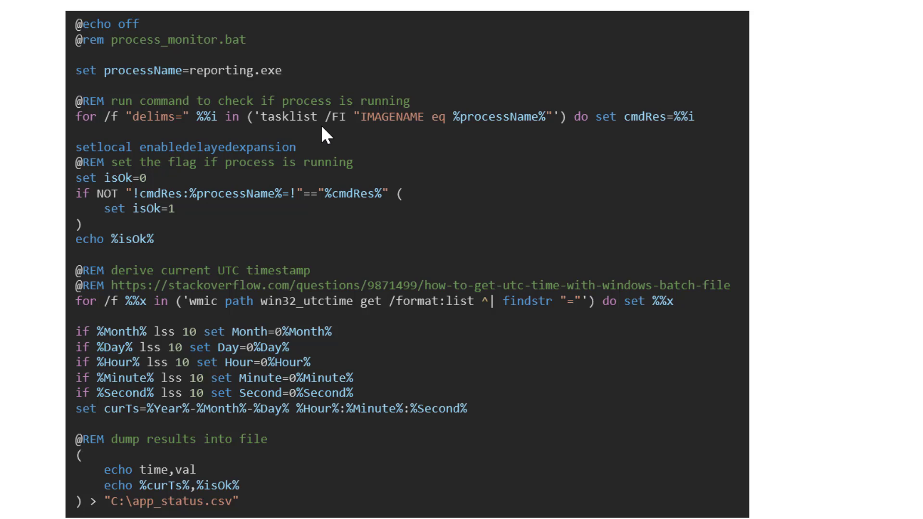
left_click(409, 436)
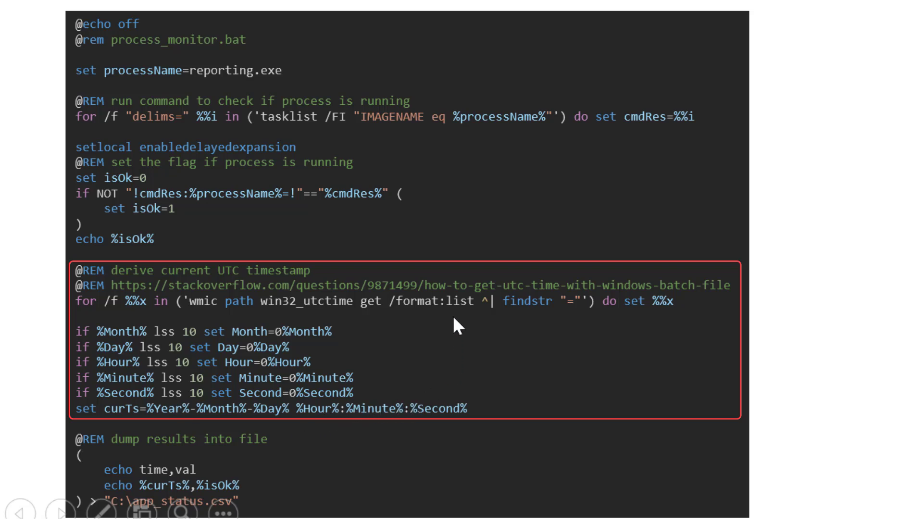
left_click(209, 374)
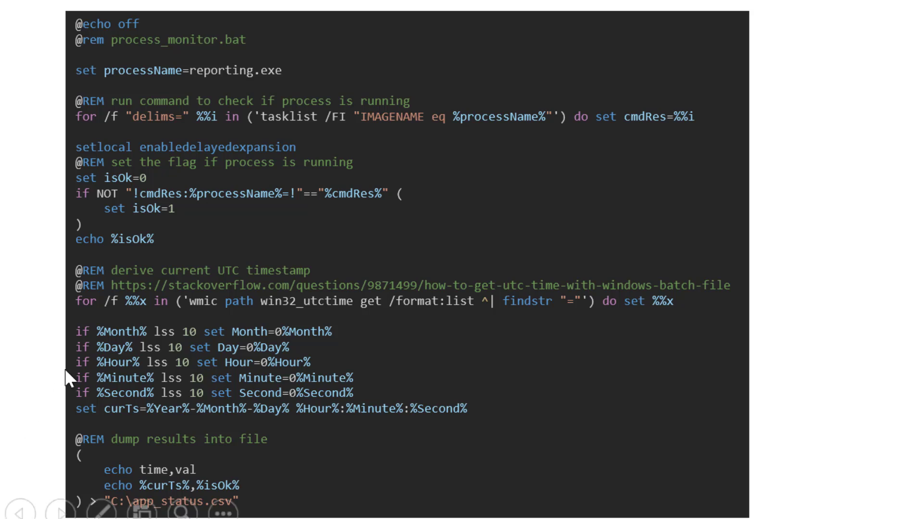
left_click(97, 406)
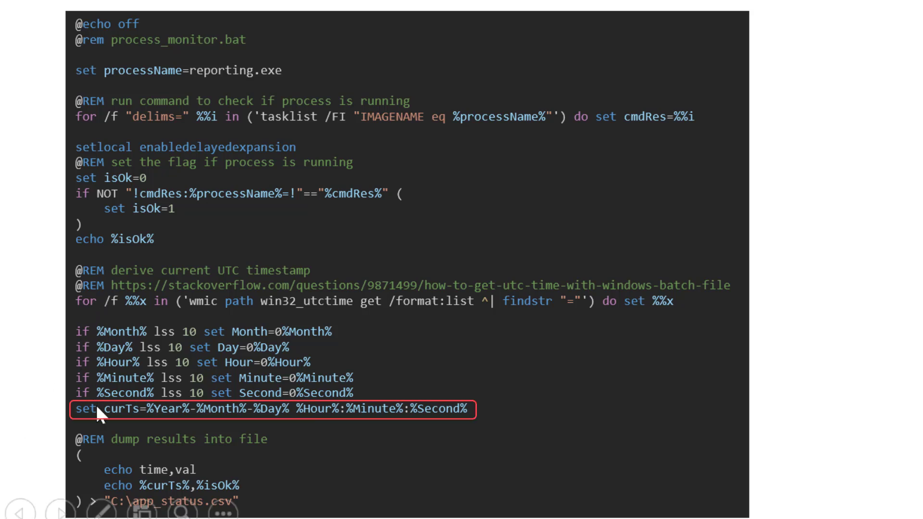
left_click(131, 420)
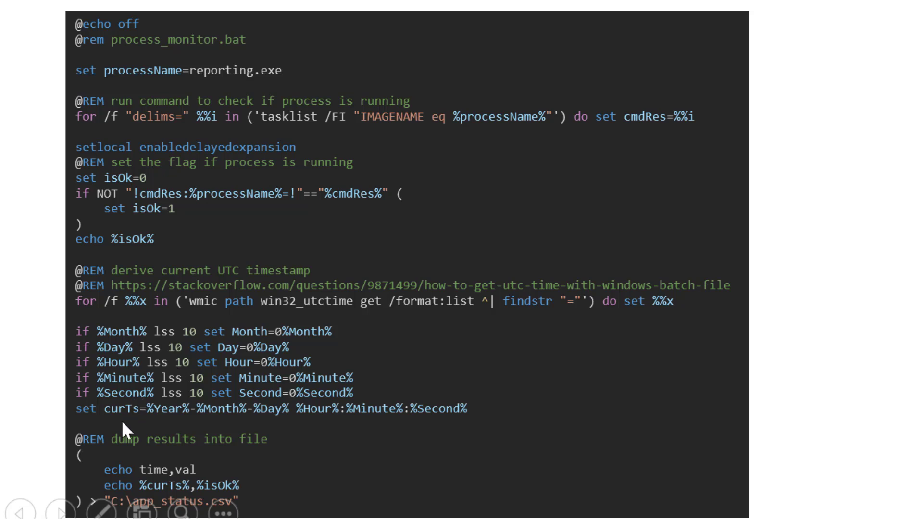
left_click(403, 431)
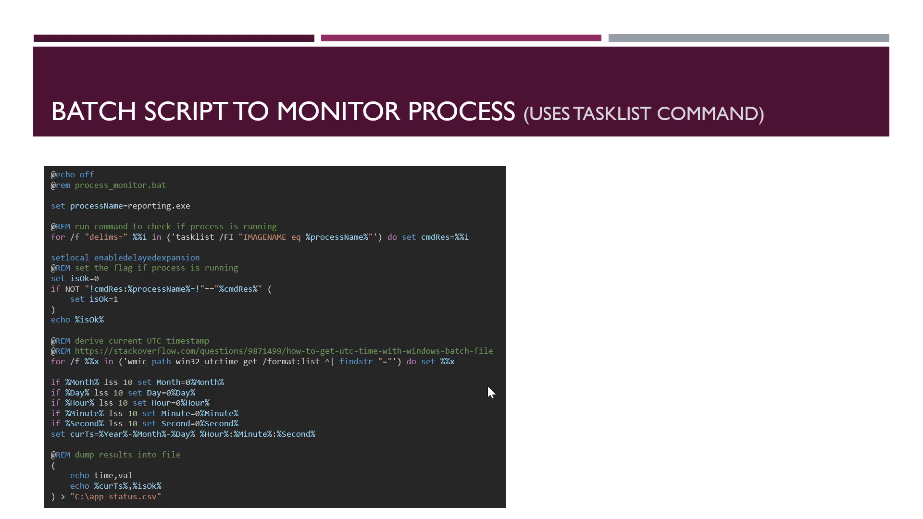
left_click(488, 388)
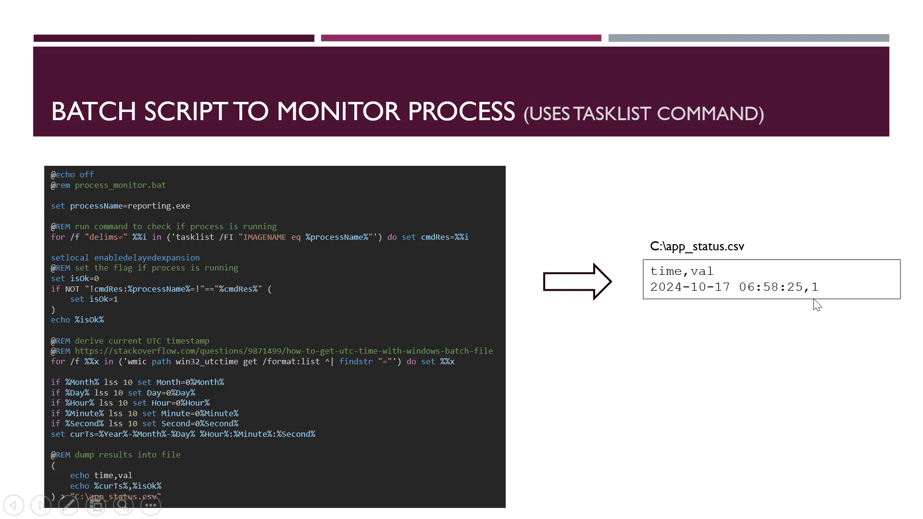
key("Right")
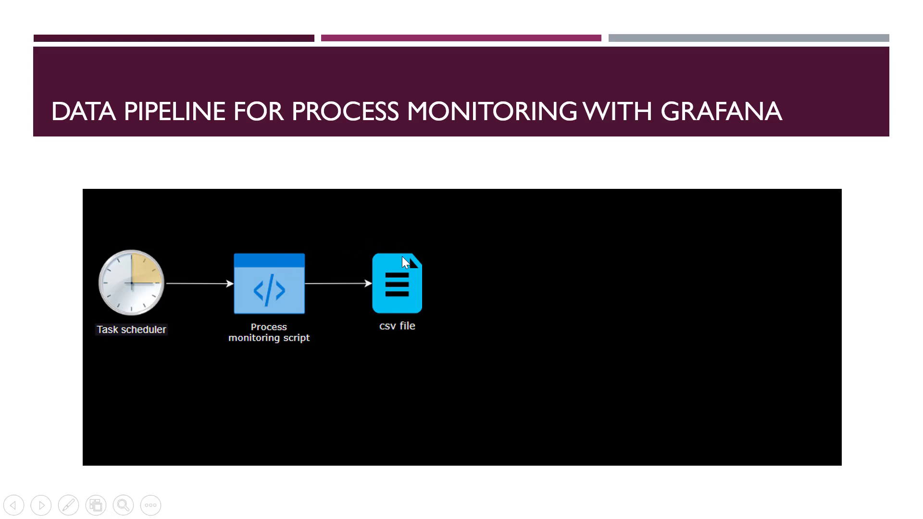
key("ctrl+l")
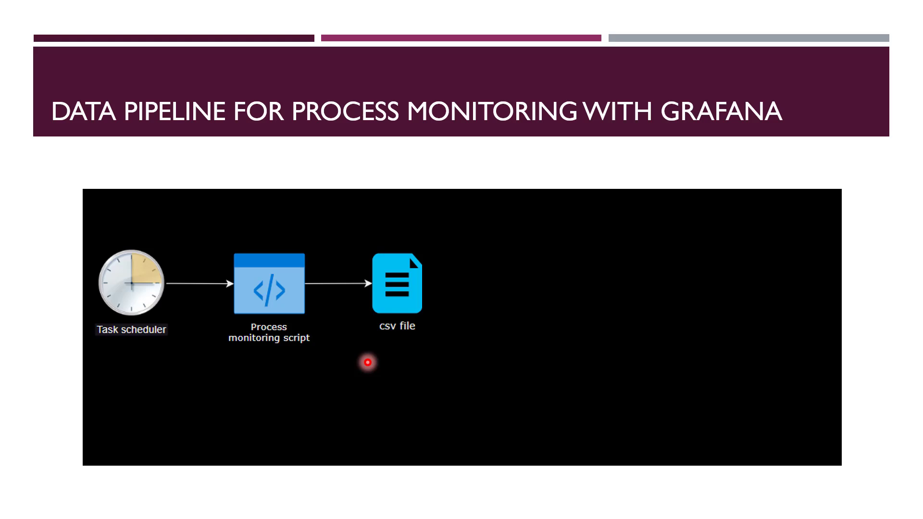
key("Right")
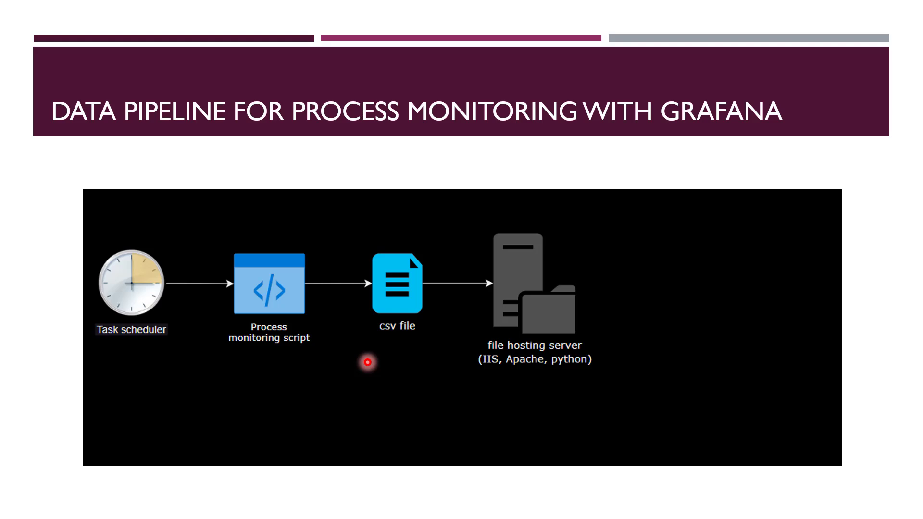
key("Right")
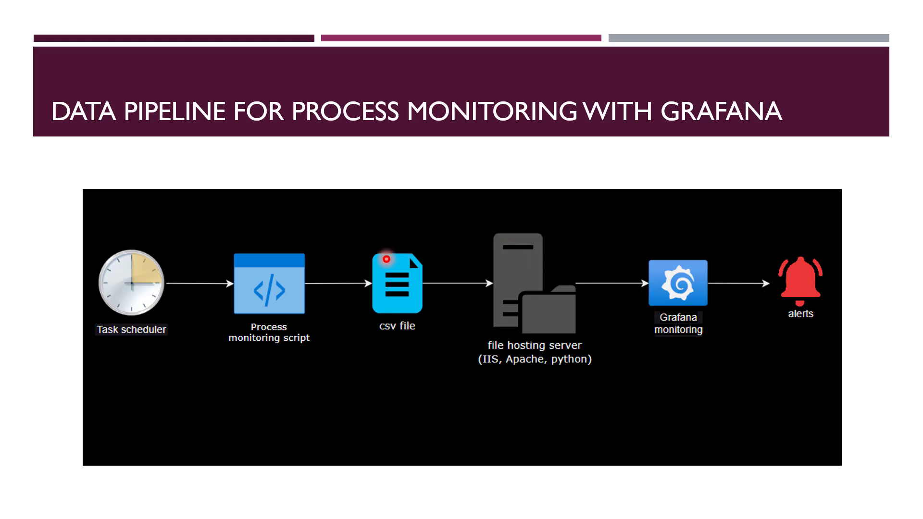
left_click(387, 259)
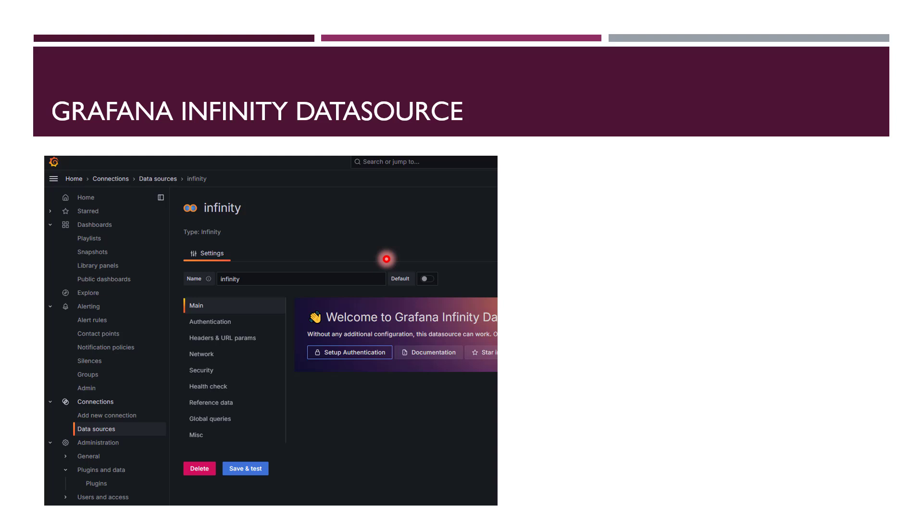
left_click(386, 259)
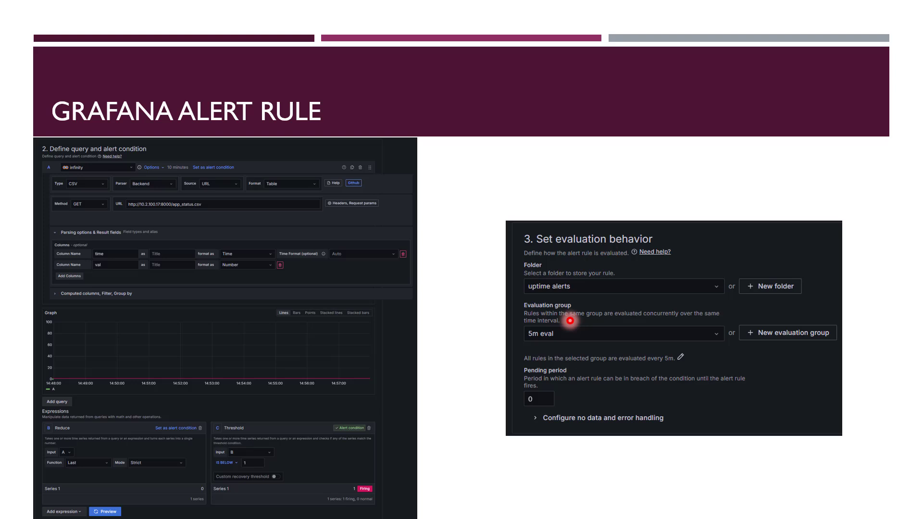
key("Right")
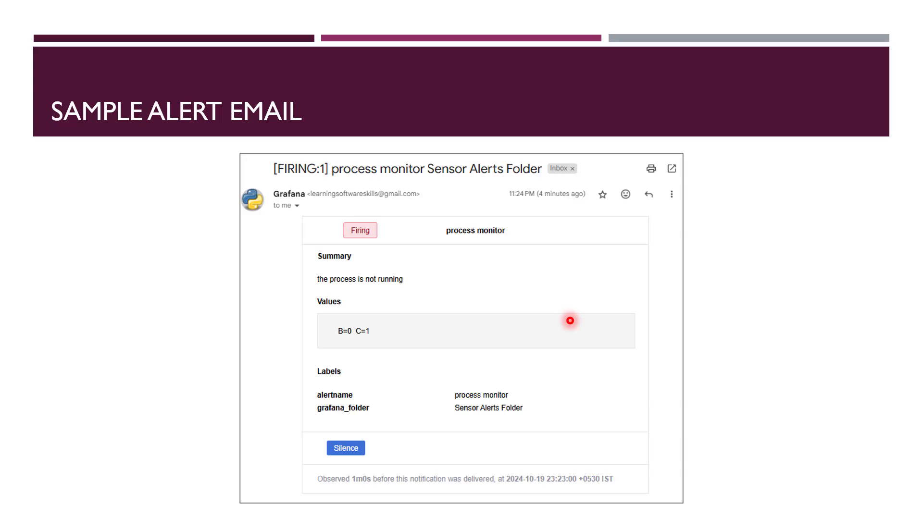
key("alt+Tab")
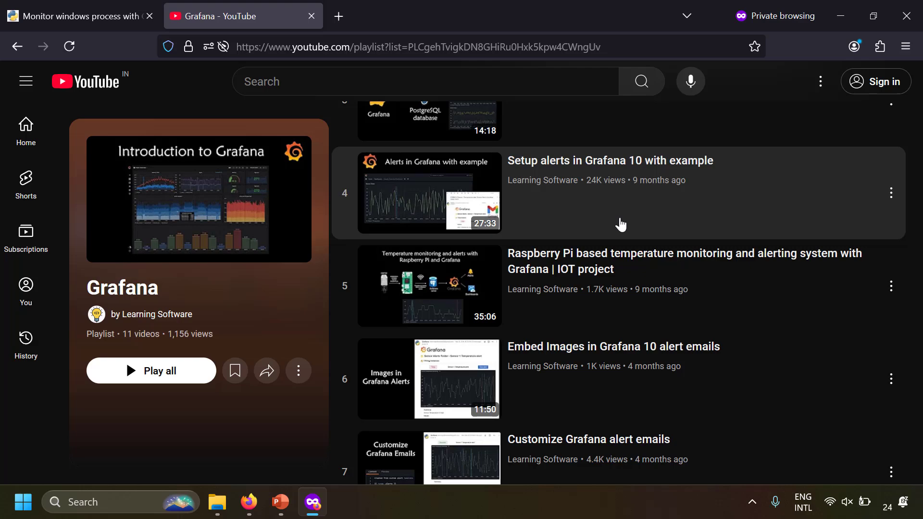
key("alt+Tab")
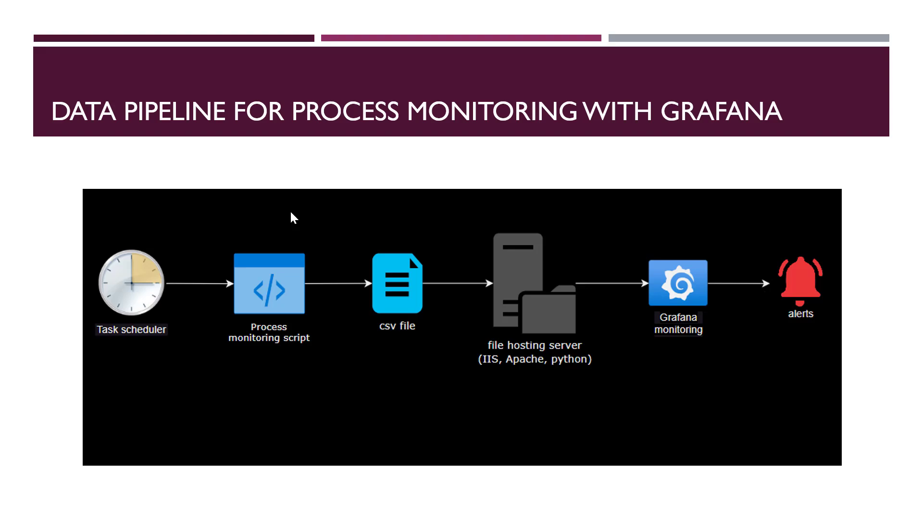
Step: Switch to File Explorer and open pmon.bat from the grafana_process_monitor folder for editing in a maximized Notepad window
key("alt+Tab")
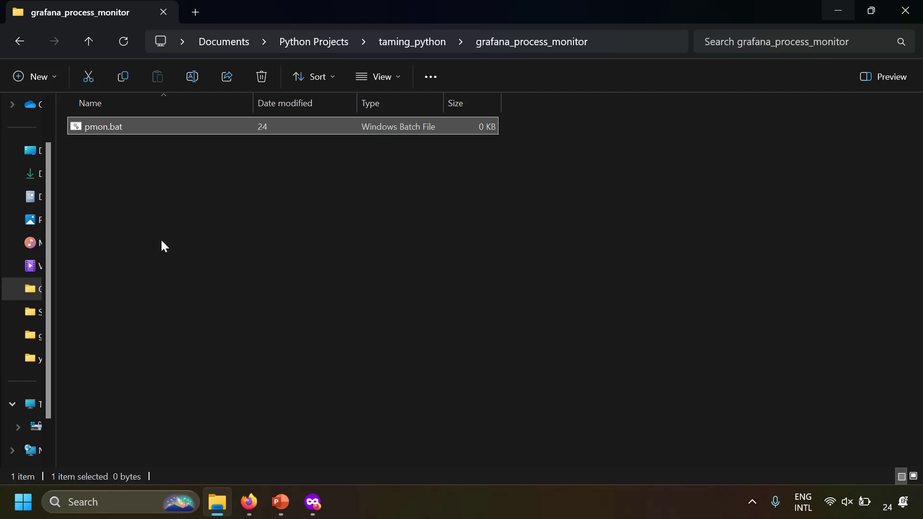
right_click(147, 123)
left_click(203, 339)
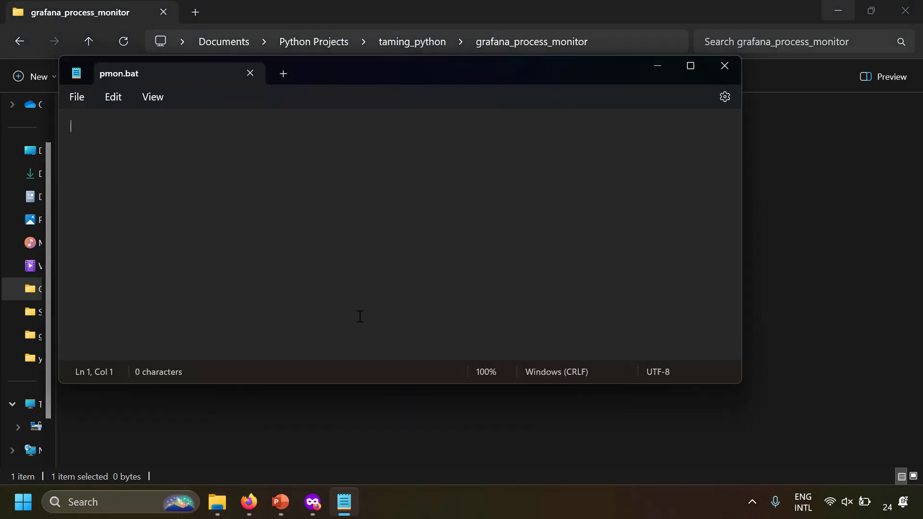
left_click(691, 67)
Step: Copy the complete process_monitor.bat script from the blog post in the browser and paste it into pmon.bat in Notepad
key("alt+Tab")
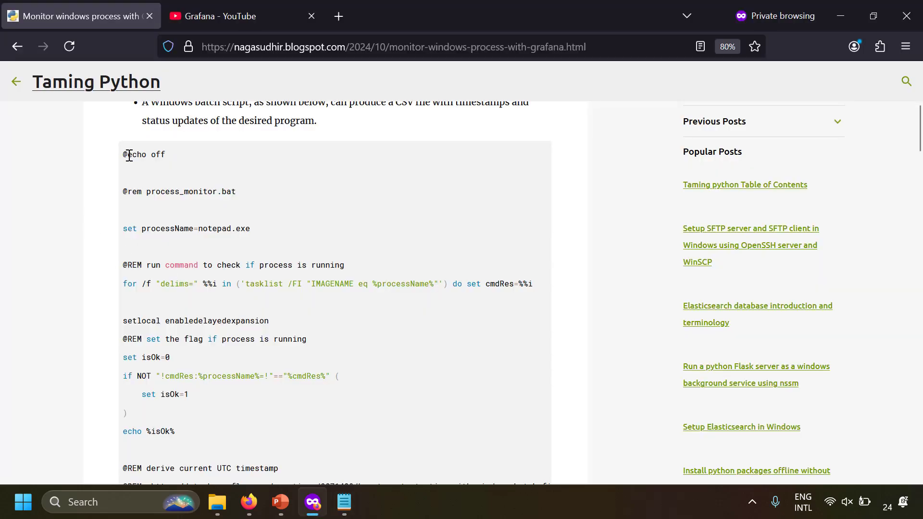
scroll(174, 245, "down", 7)
left_click_drag(149, 191, 246, 370)
key("ctrl+c")
key("alt+Tab")
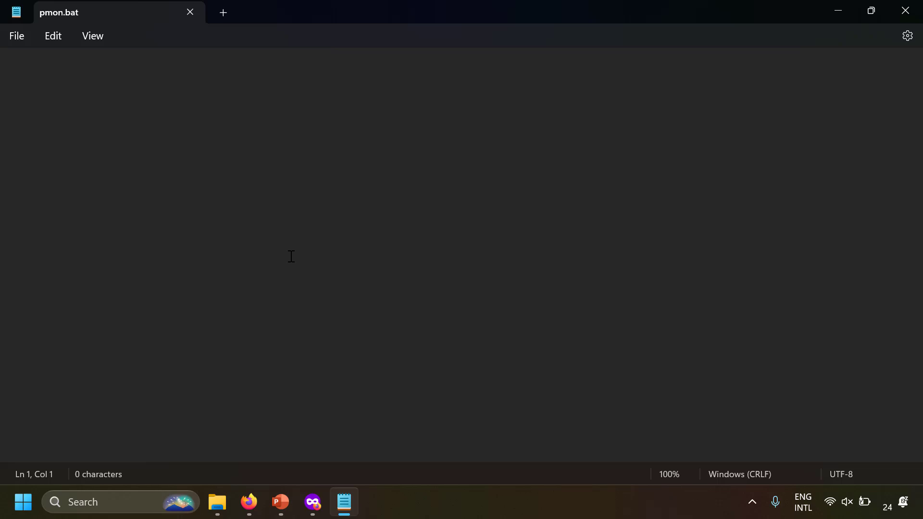
key("ctrl+v")
left_click(116, 186)
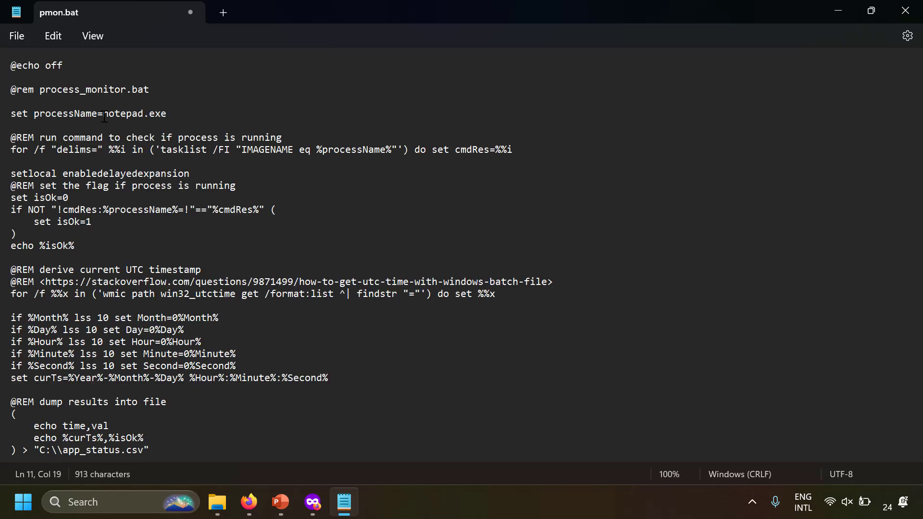
Step: Correct the script's output path to "C:\app_status.csv" with a single backslash, keep notepad.exe as processName, and save pmon.bat
left_click_drag(104, 115, 165, 116)
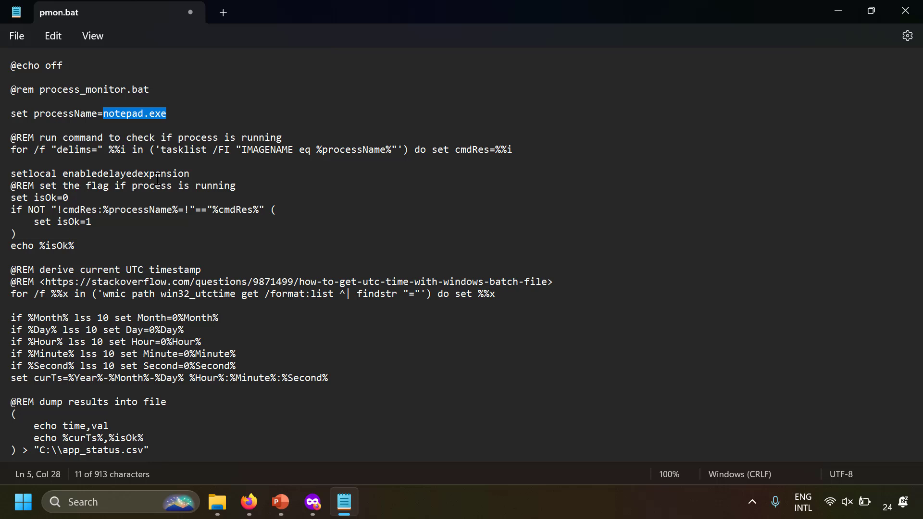
double_click(122, 110)
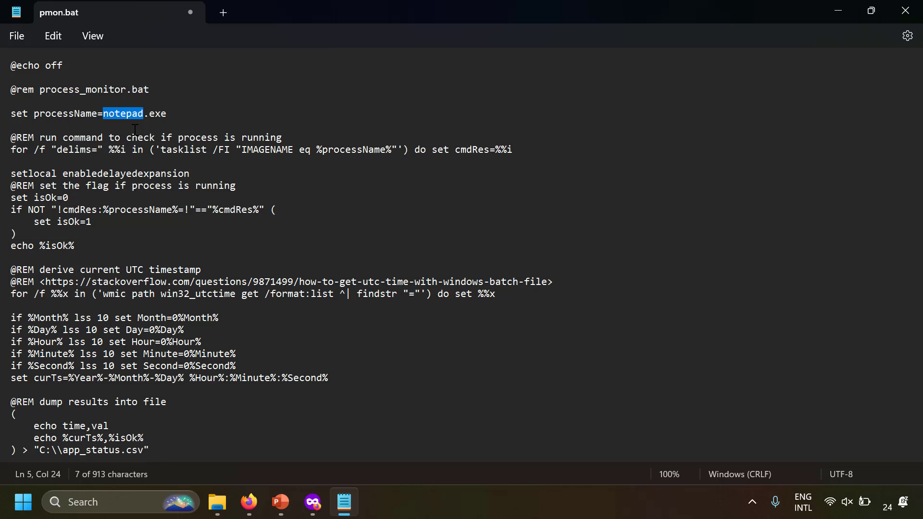
key("ctrl+z")
left_click(137, 341)
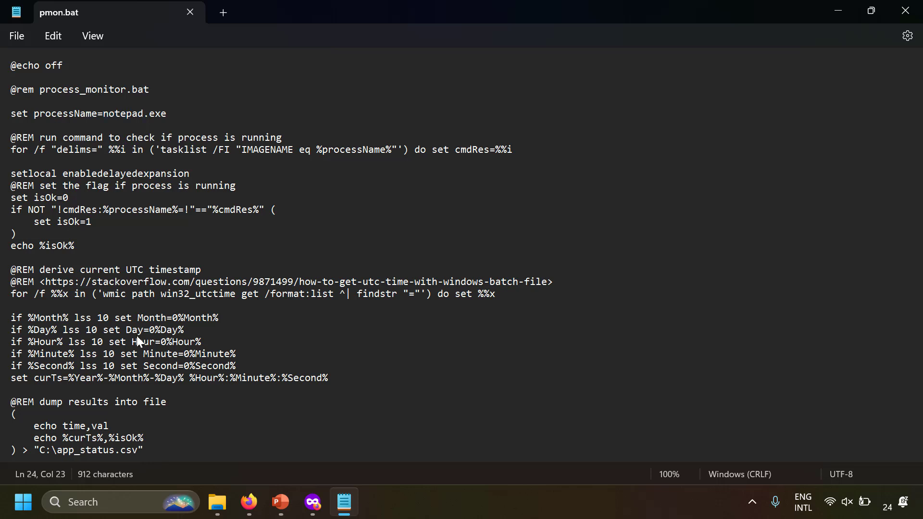
Step: Replace the C: part of the output path with the full path of Documents\Python Projects\taming_python\grafana_process_monitor in the user's profile
mouse_move(42, 452)
left_mouse_down()
mouse_move(147, 448)
mouse_move(51, 452)
left_mouse_up()
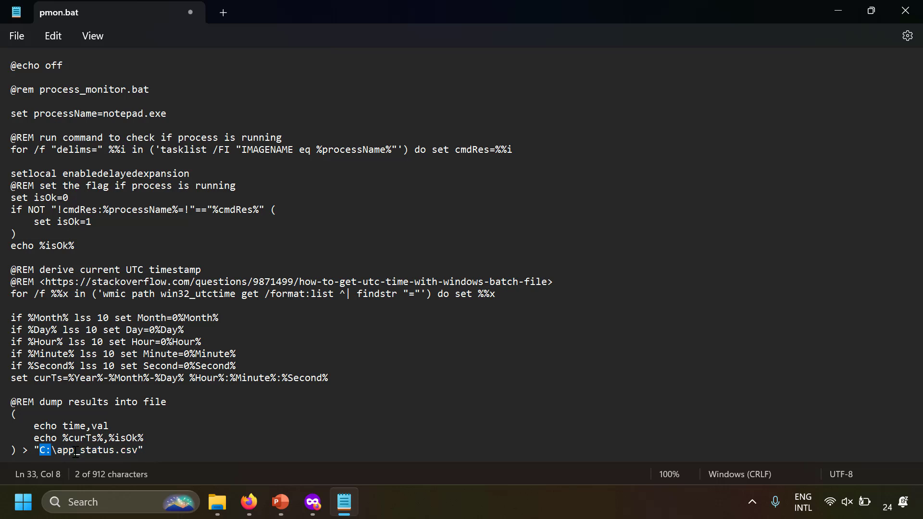
type("C:\\Users\\Nagasudhir\\Documents\\Python Projects\\taming_python\\grafana_process_monitor")
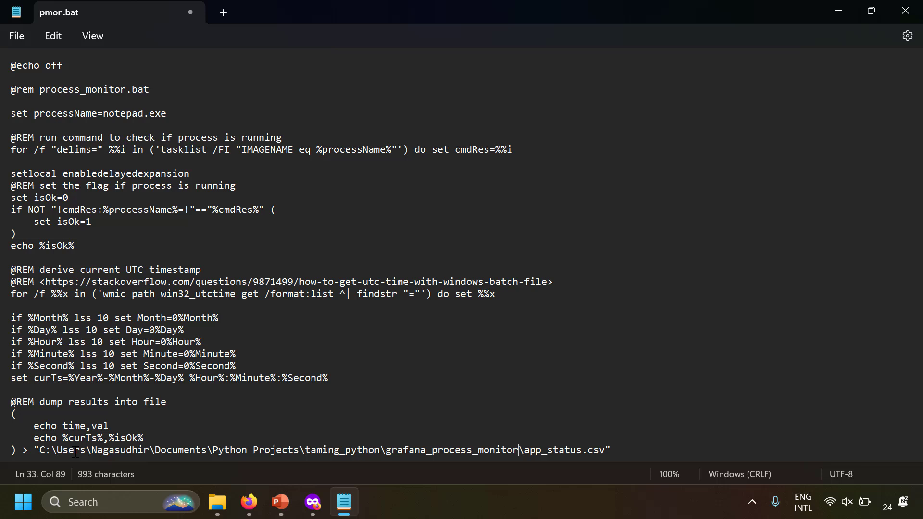
Step: Save pmon.bat, check its processName value and app_status.csv output path, and close Notepad
key("ctrl+s")
left_click_drag(103, 114, 169, 114)
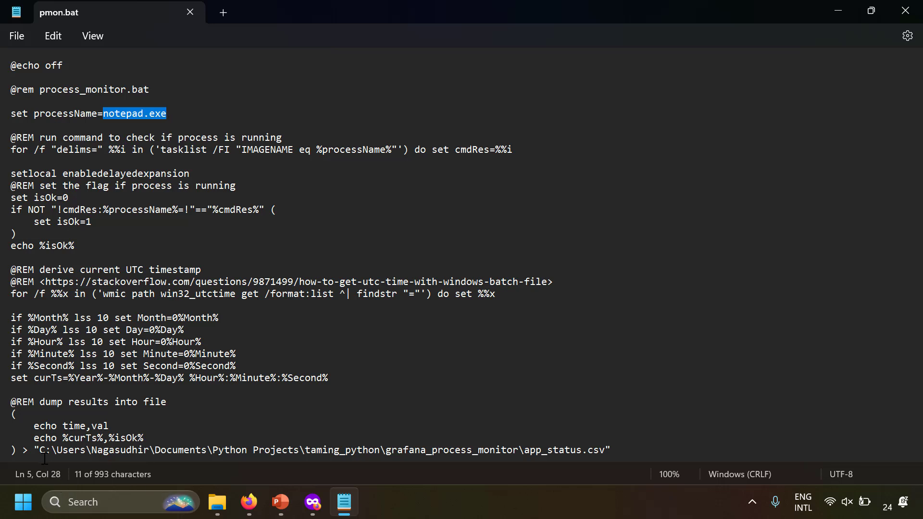
left_click_drag(40, 450, 607, 446)
left_click(569, 320)
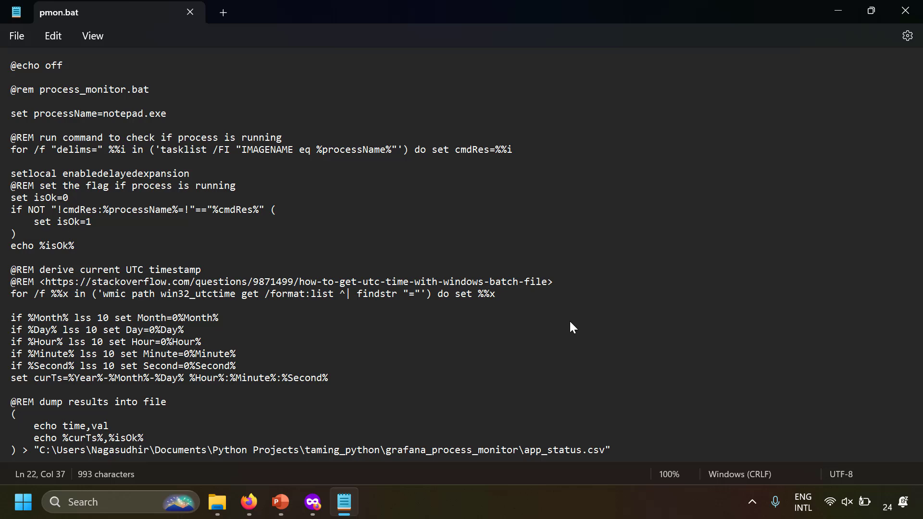
left_click(906, 11)
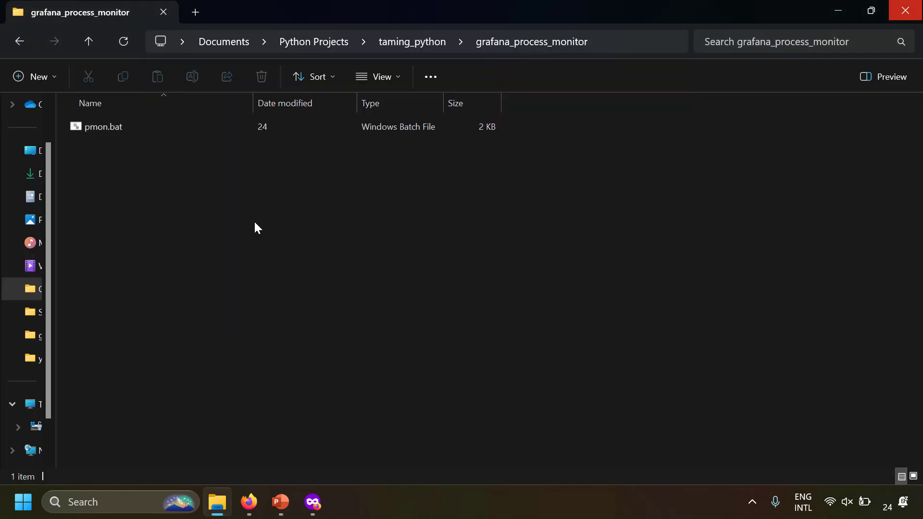
Step: Run pmon.bat with Notepad closed and open the generated app_status.csv in Notepad to check its timestamp and status value
left_click(121, 131)
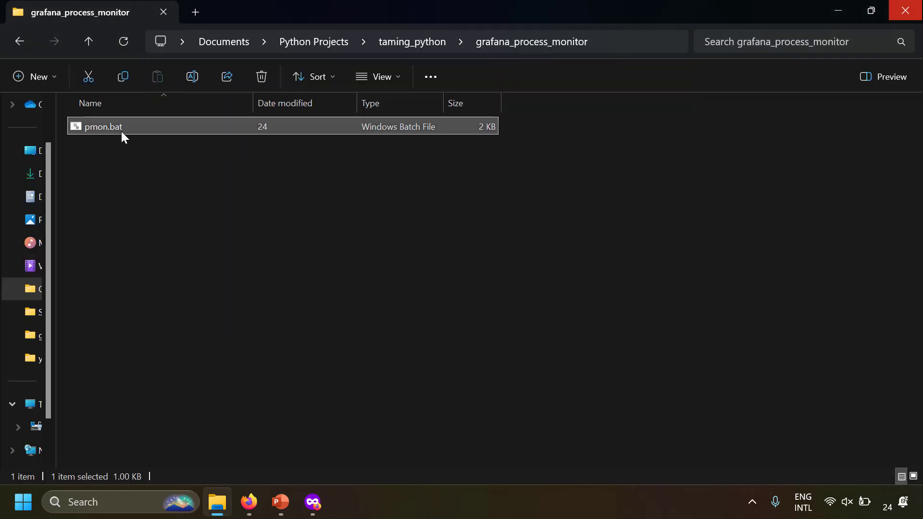
key("Return")
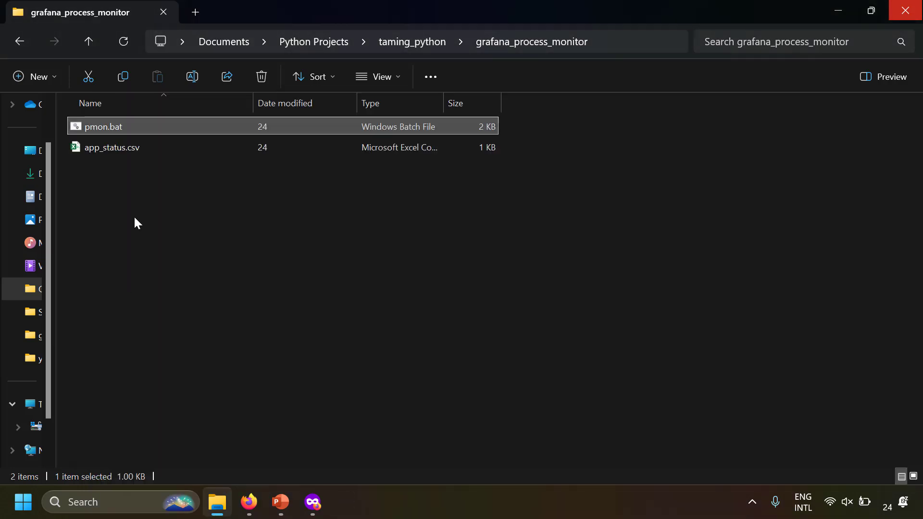
left_click(150, 151)
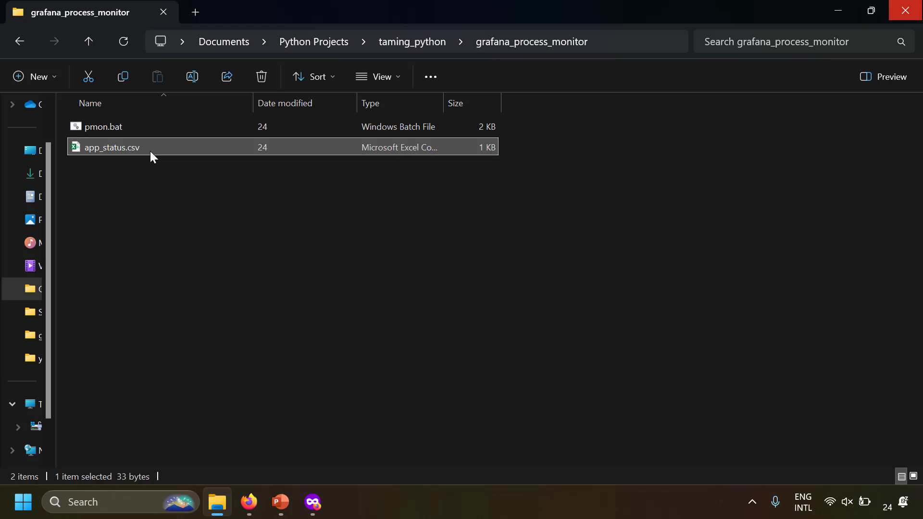
right_click(150, 151)
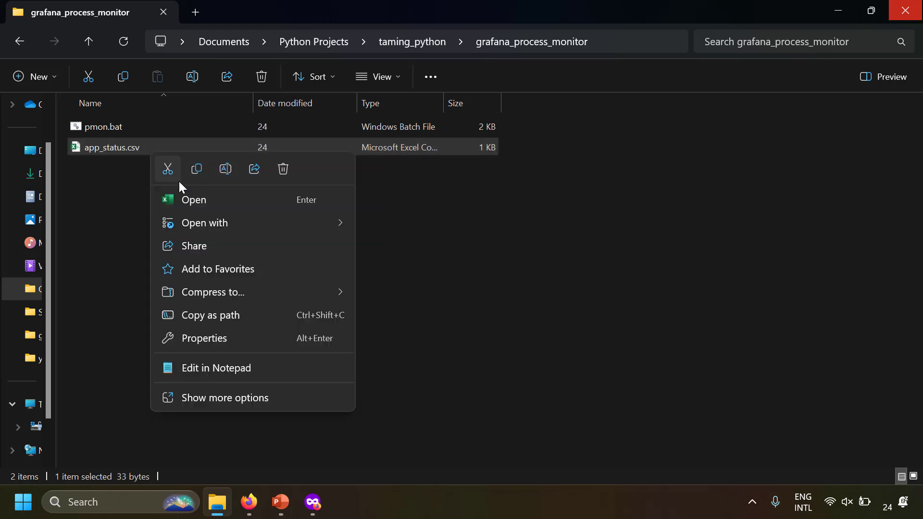
left_click(200, 367)
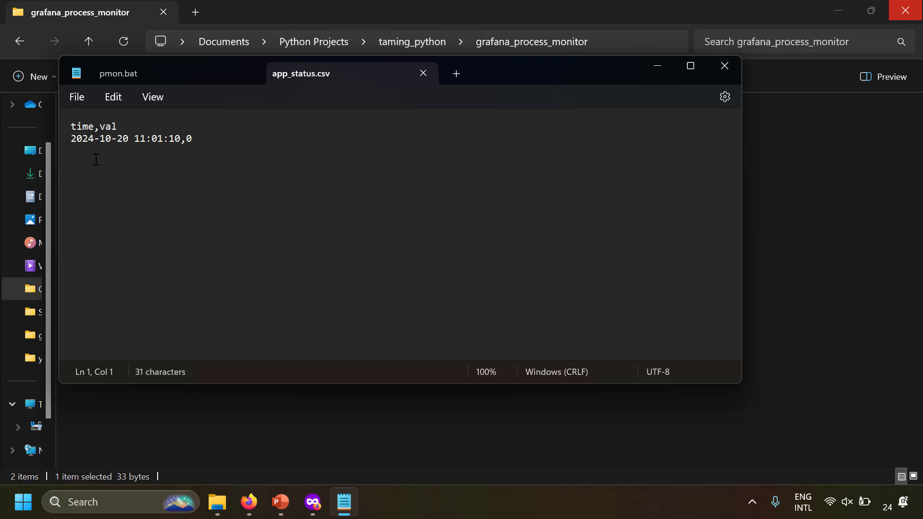
left_click_drag(76, 139, 161, 141)
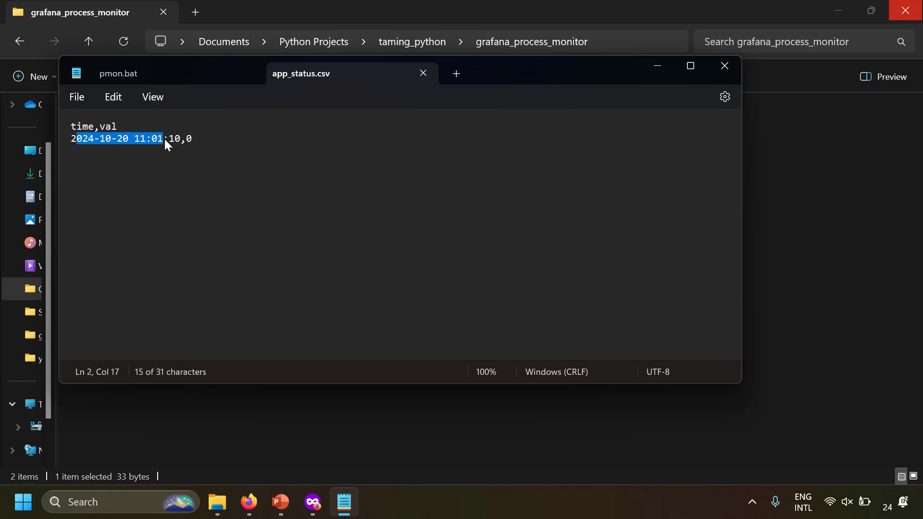
left_click_drag(187, 139, 194, 140)
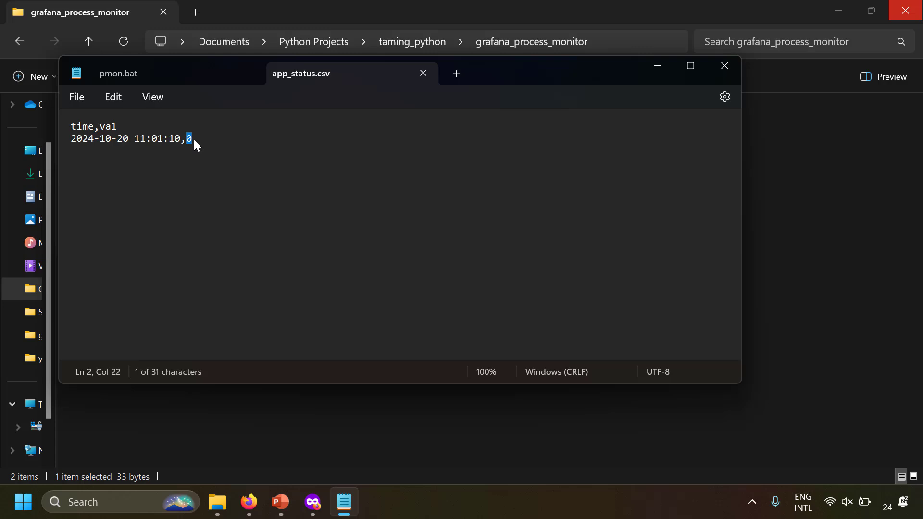
Step: Open an empty Notepad window, minimize it so notepad.exe keeps running, and run pmon.bat again
key("ctrl+shift+n")
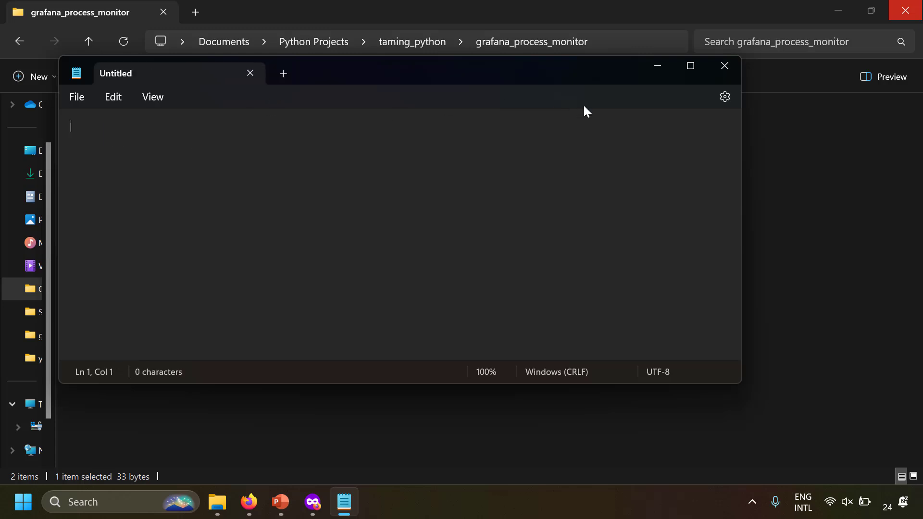
left_click(658, 68)
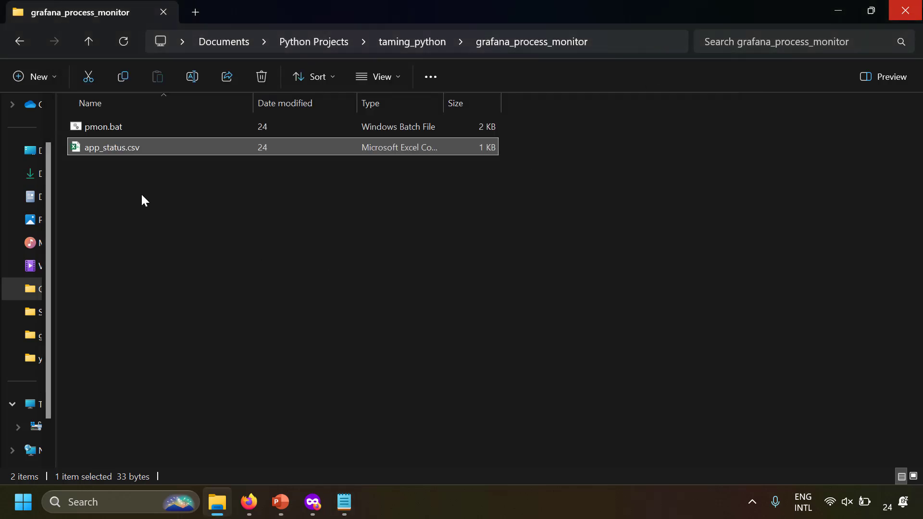
left_click(113, 130)
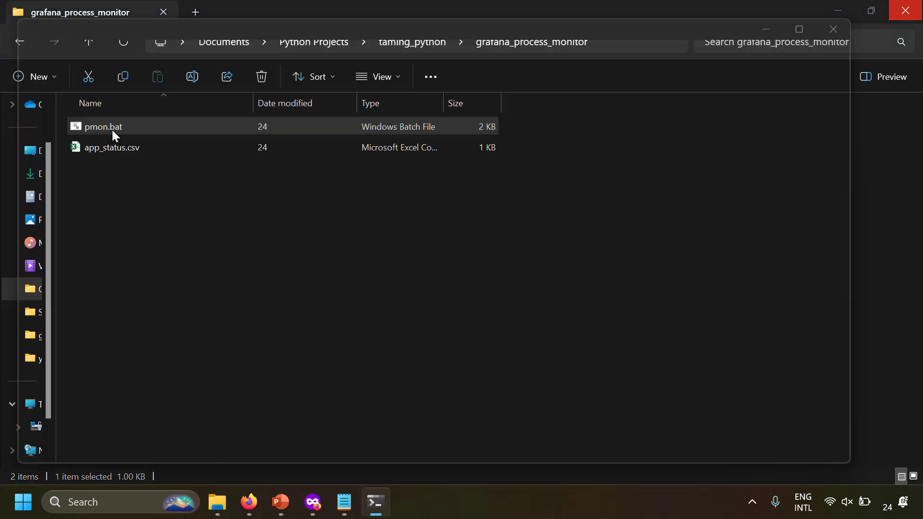
Step: Open app_status.csv in Notepad to examine the updated timestamp and status value, and close Notepad
left_click(96, 146)
right_click(96, 147)
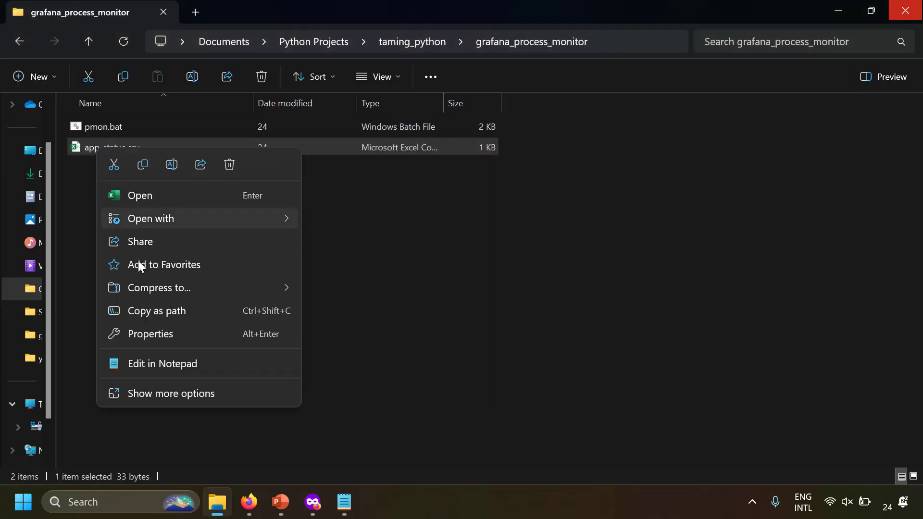
left_click(143, 362)
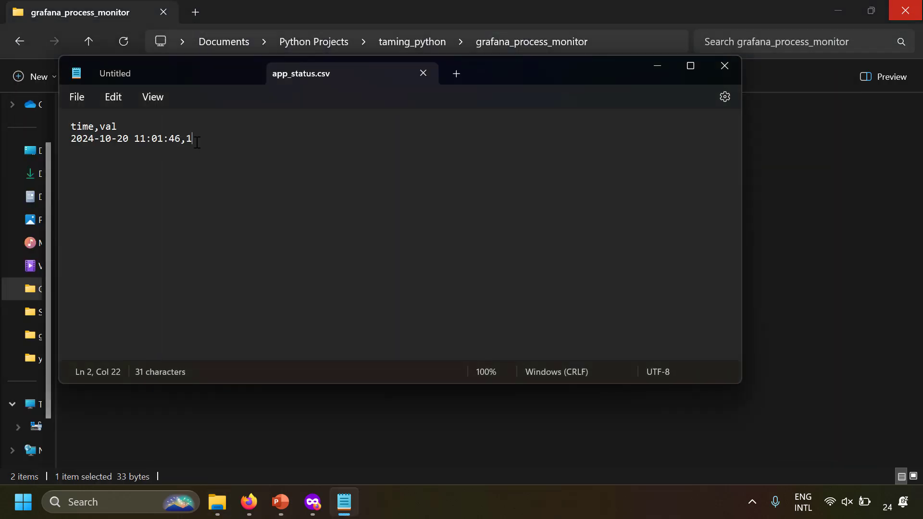
left_click_drag(194, 138, 32, 114)
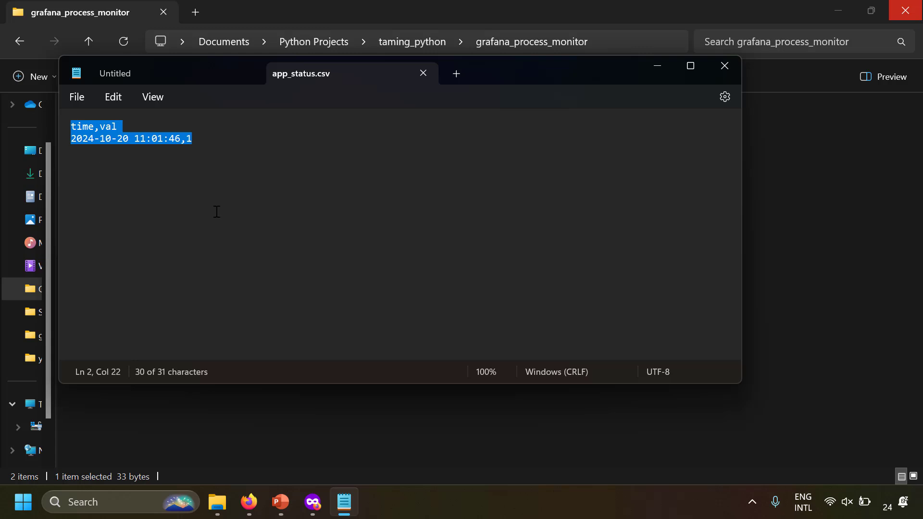
key("alt+F4")
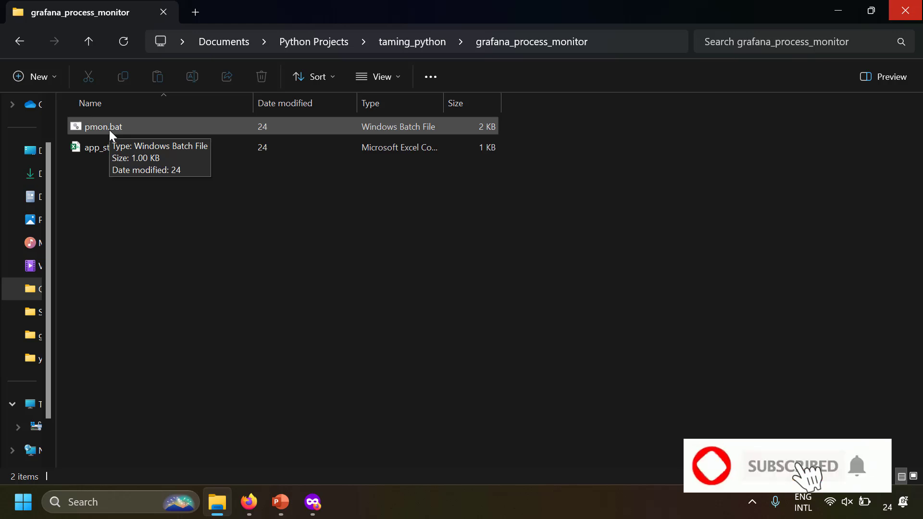
Step: Open Task Scheduler from a system search and create a new task named process_monitor
left_click(13, 509)
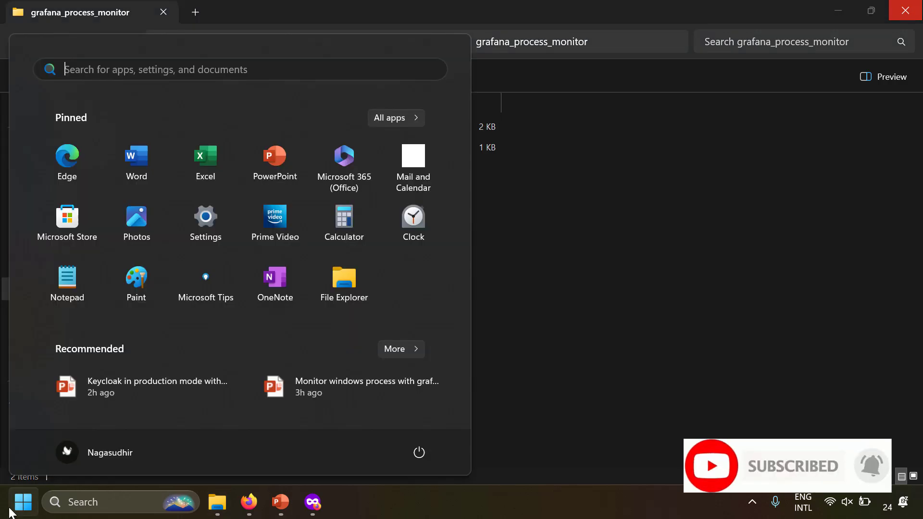
type("task")
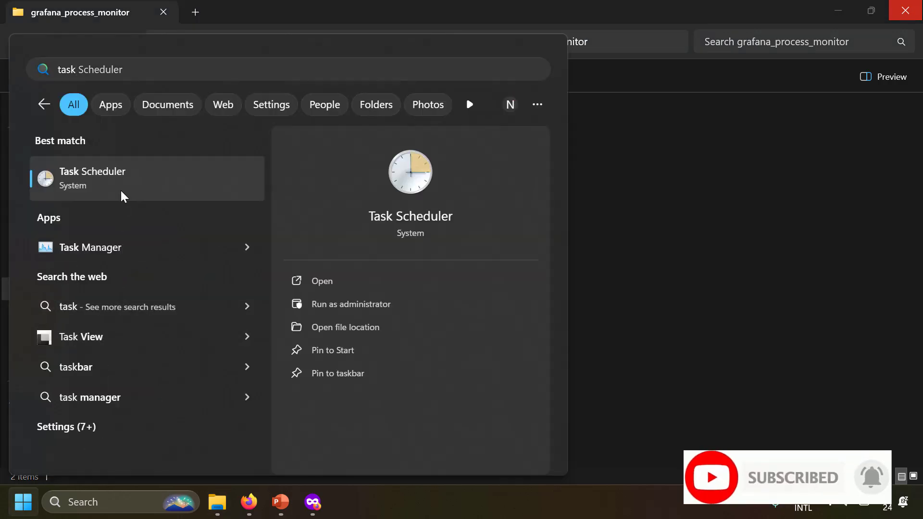
left_click(120, 190)
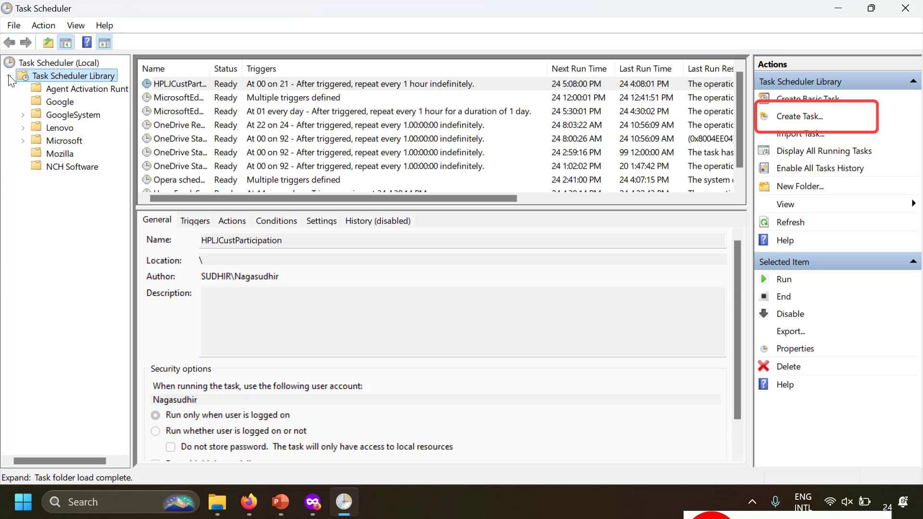
left_click(799, 116)
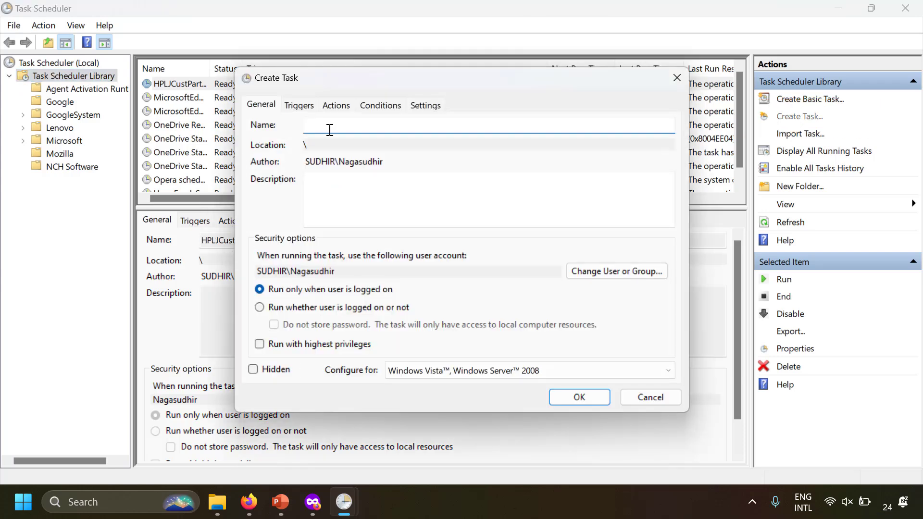
type("process_monitor")
Step: Add a daily trigger to the process_monitor task that repeats every 5 minutes for an indefinite duration
left_click(293, 106)
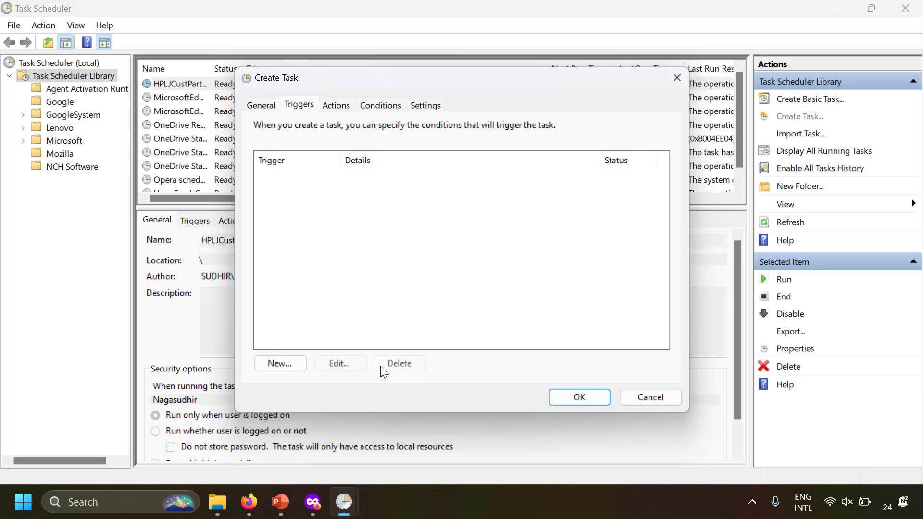
left_click(287, 365)
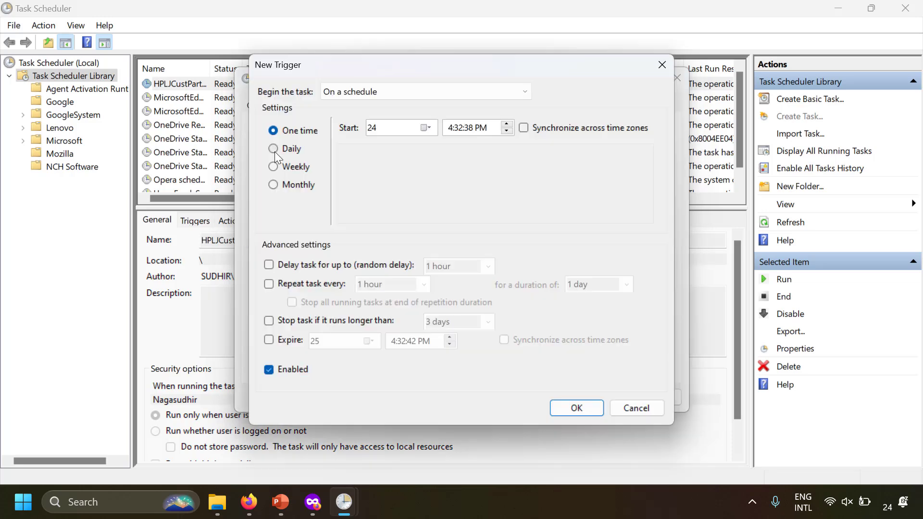
left_click(274, 149)
left_click(269, 283)
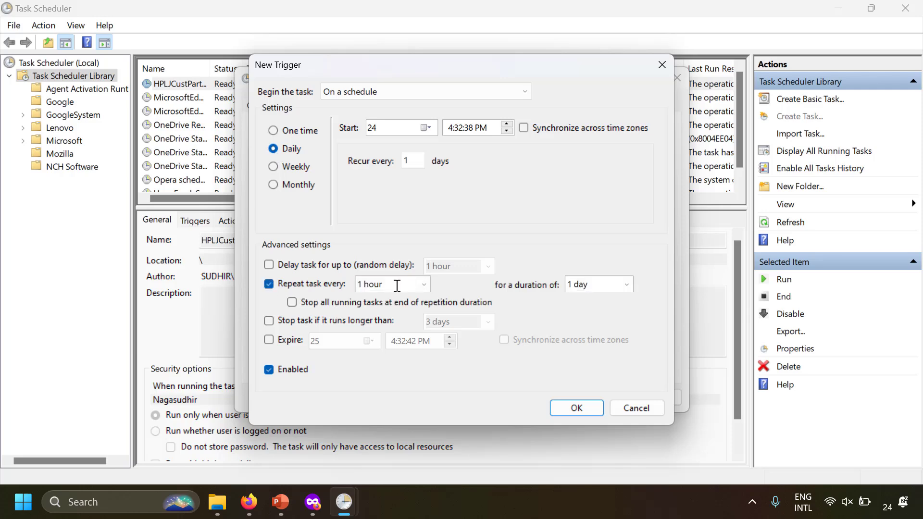
left_click(424, 285)
left_click(376, 307)
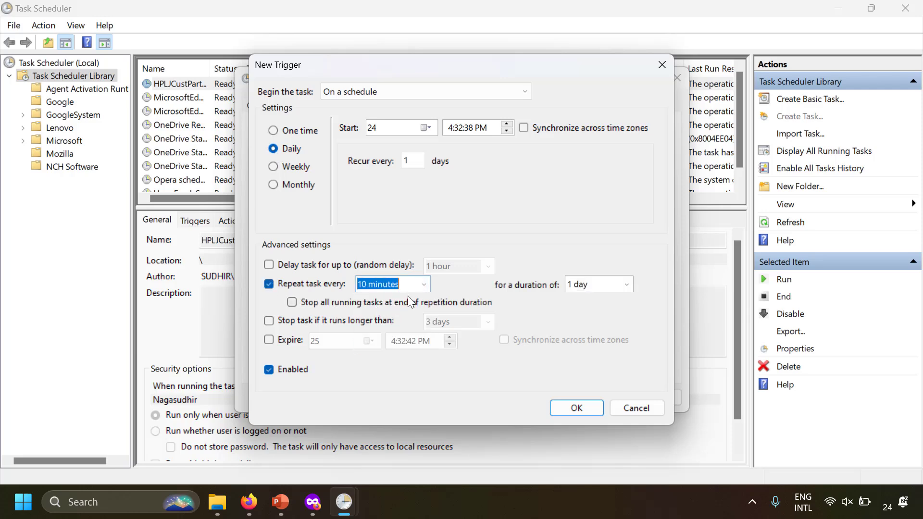
left_click(427, 286)
left_click(397, 299)
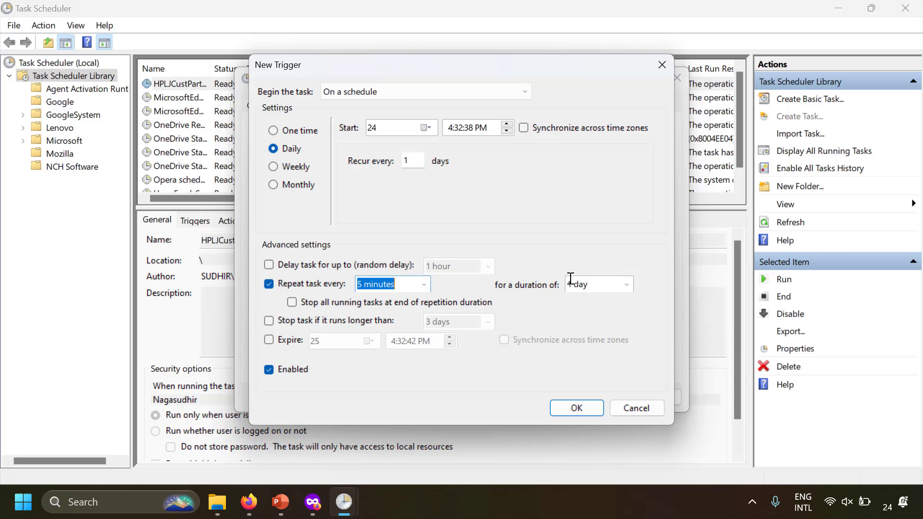
left_click(624, 288)
left_click(601, 301)
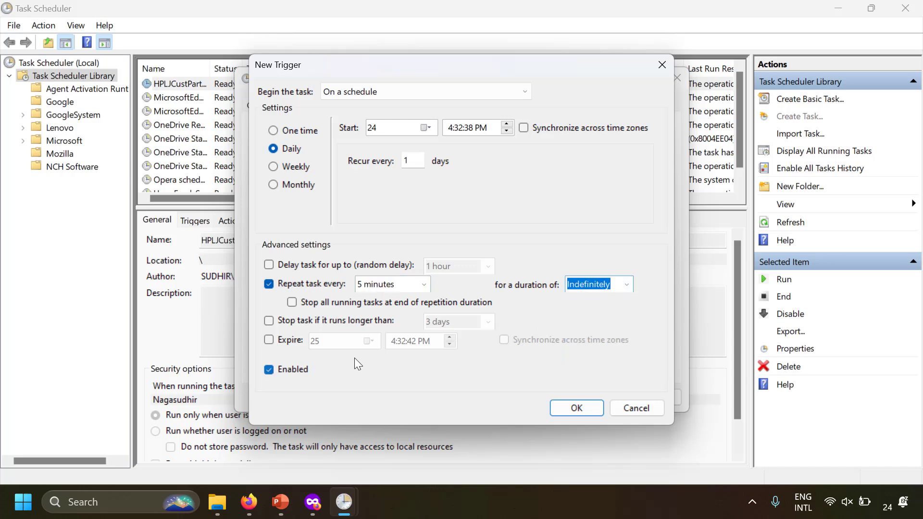
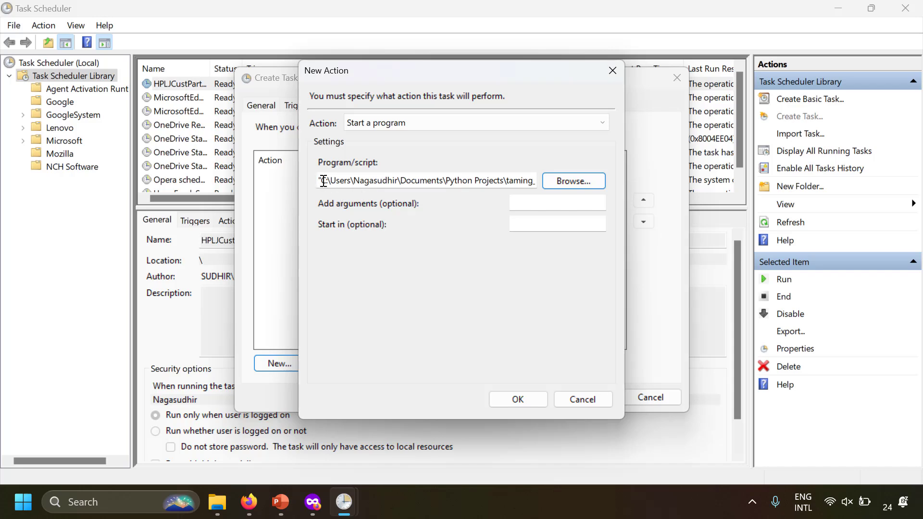
Step: Set the pmon.bat action's start-in folder to the quoted grafana_process_monitor path, confirm the action, and select the created process_monitor task in the library
left_click(540, 224)
type("\"C:\\Users\\Nagasudhir\\Documents\\Python Projects\\taming_python\\grafana_process_monitor\\\"")
key("ctrl+a")
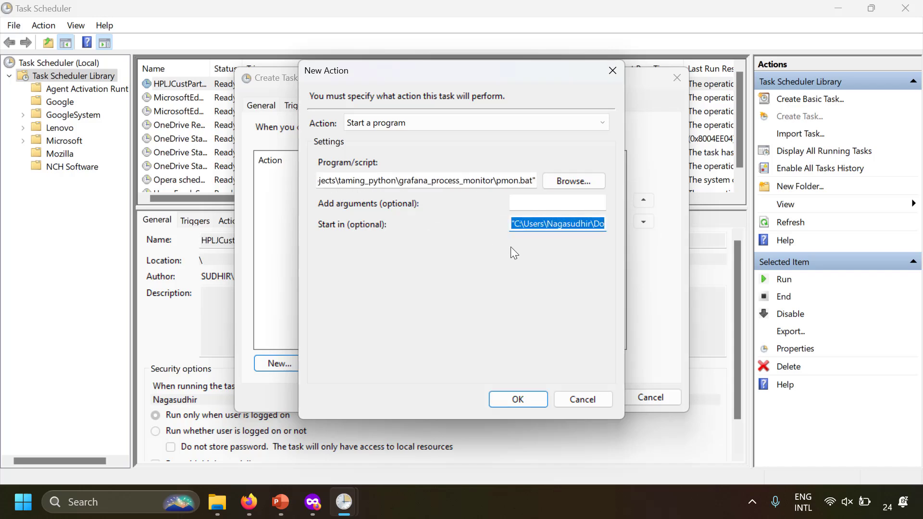
left_click(515, 401)
left_click(379, 107)
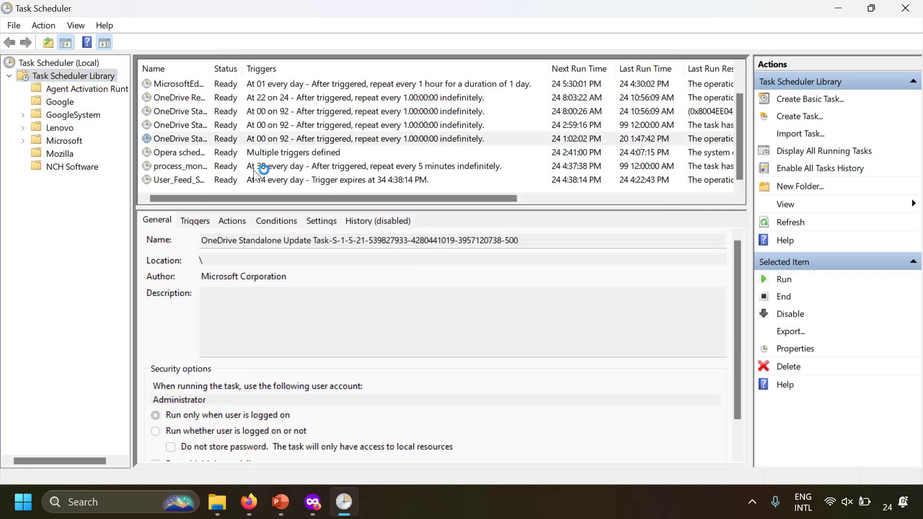
left_click(169, 169)
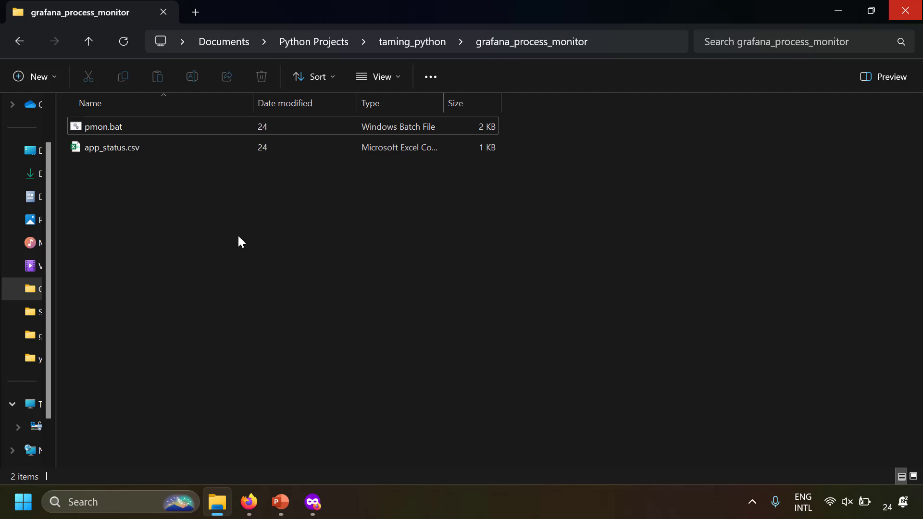
Step: Open a command prompt in the grafana_process_monitor folder and start a web server with "python -m http.server"
left_click(625, 46)
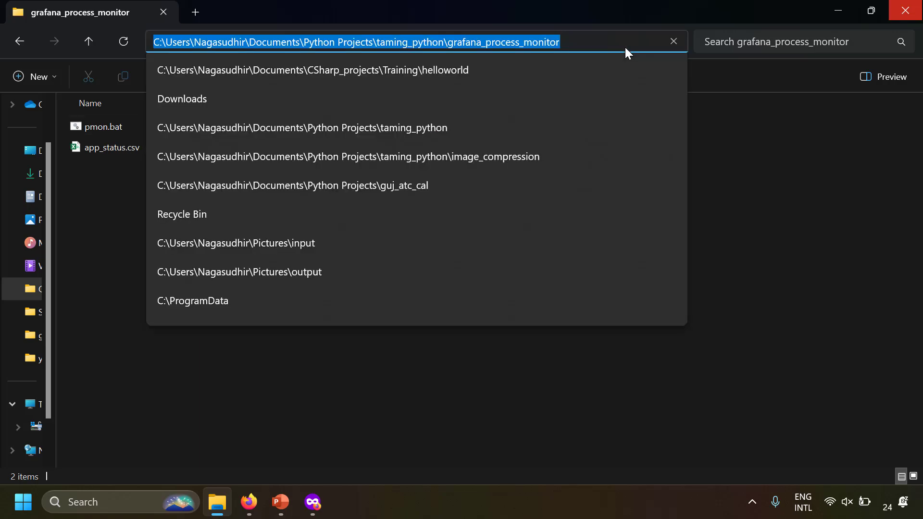
type("cmd")
key("Return")
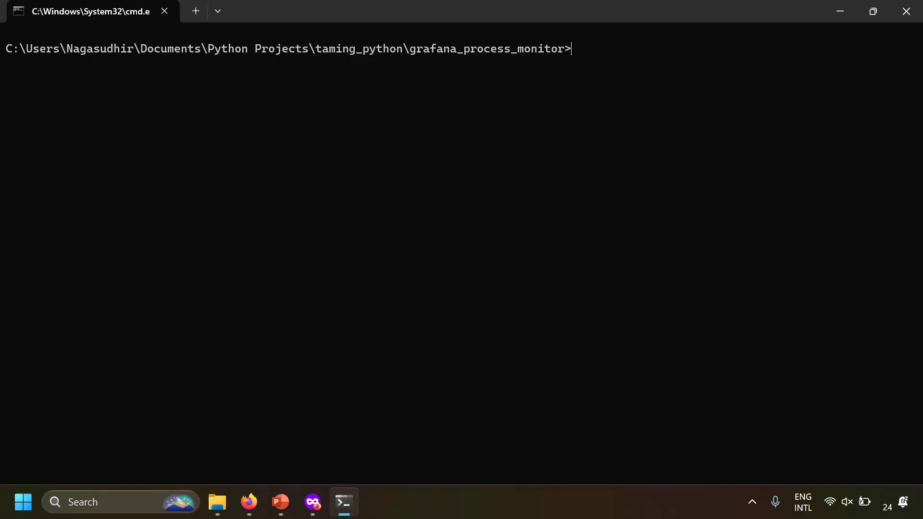
type("python -m http.server")
key("Return")
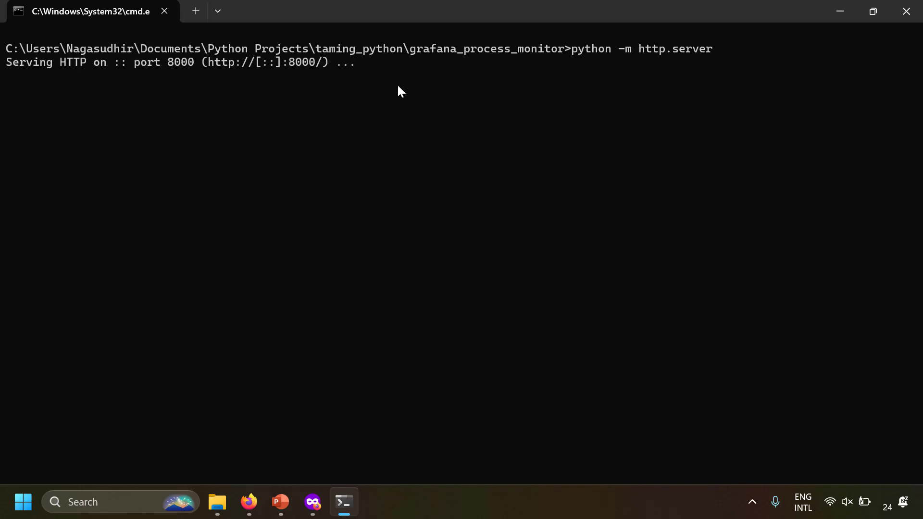
Step: Switch to Firefox, load localhost:8000/, and open the copied app_status.csv link in a new tab
key("alt+Tab")
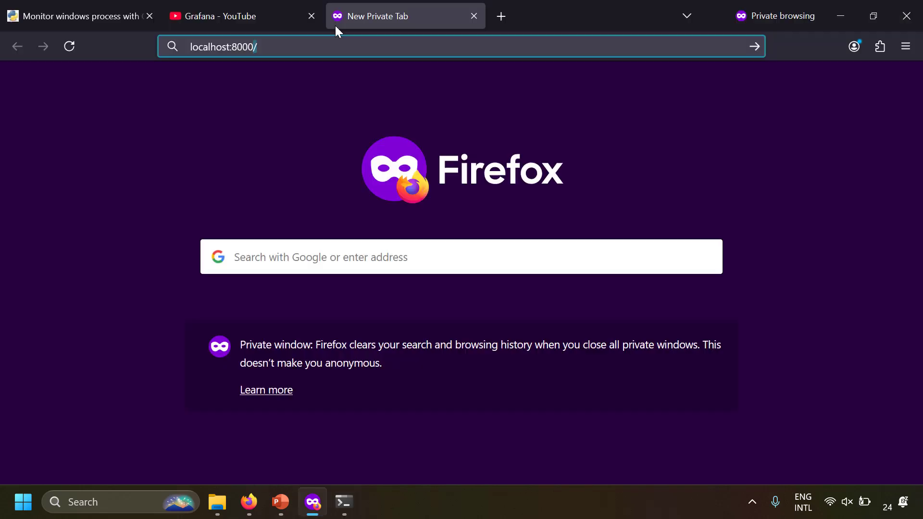
key("Return")
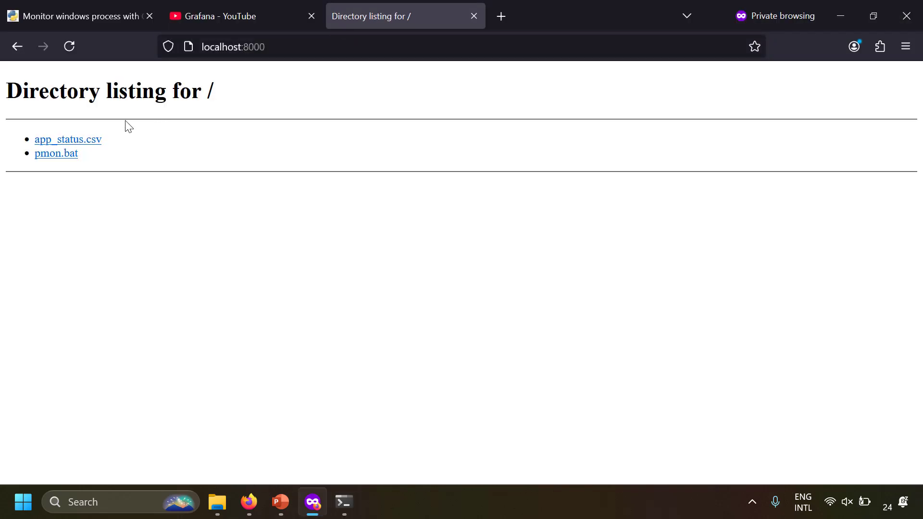
right_click(97, 143)
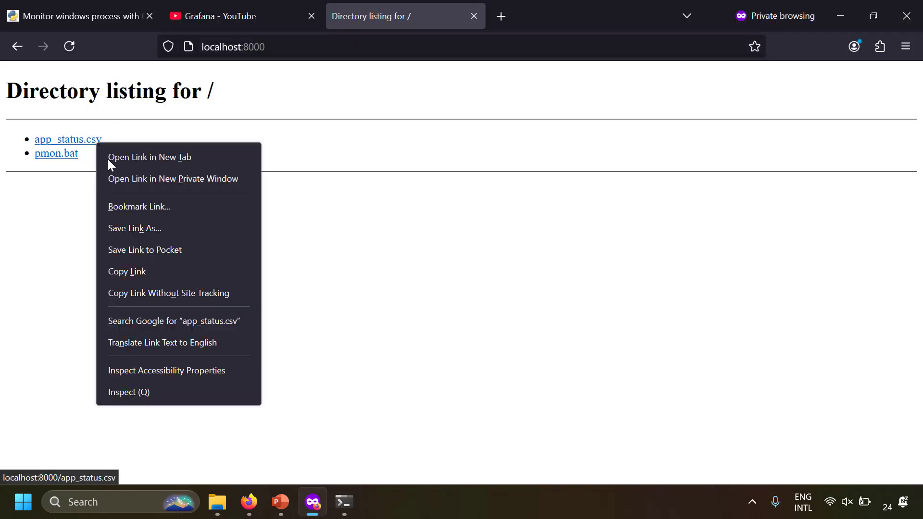
left_click(152, 281)
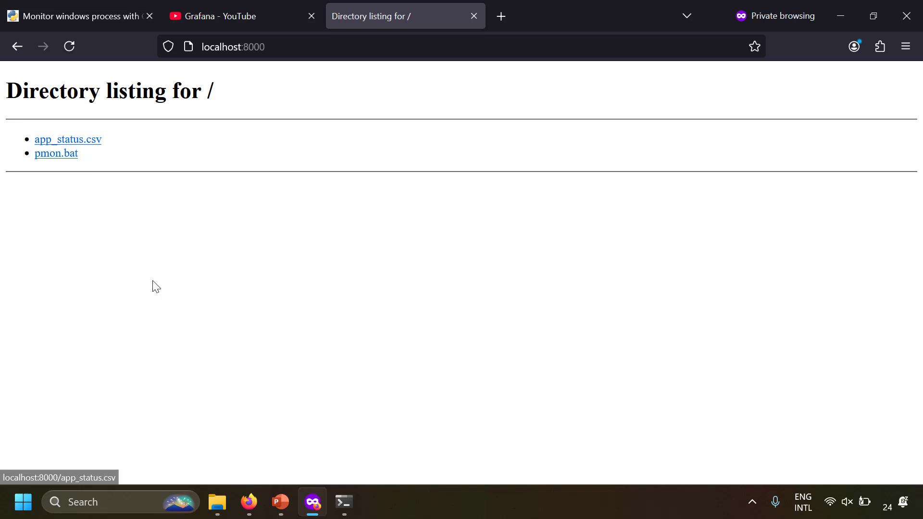
key("ctrl+t")
key("ctrl+v")
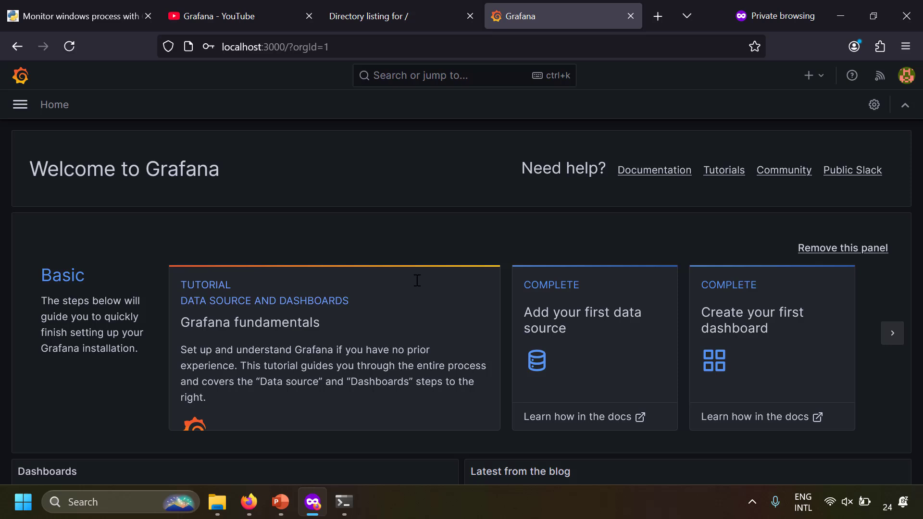
Step: Add a new Infinity data source in Grafana's connections and delete it again from its settings page
left_click(20, 105)
left_click(233, 311)
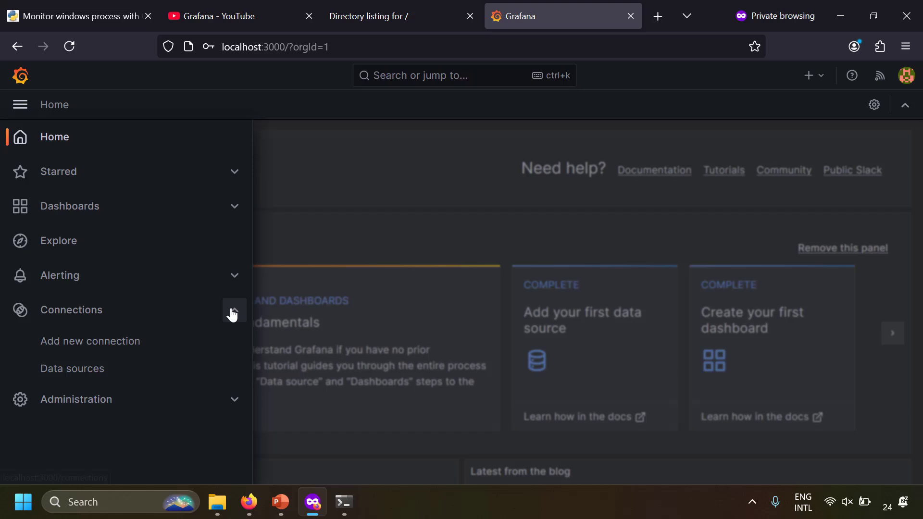
left_click(89, 371)
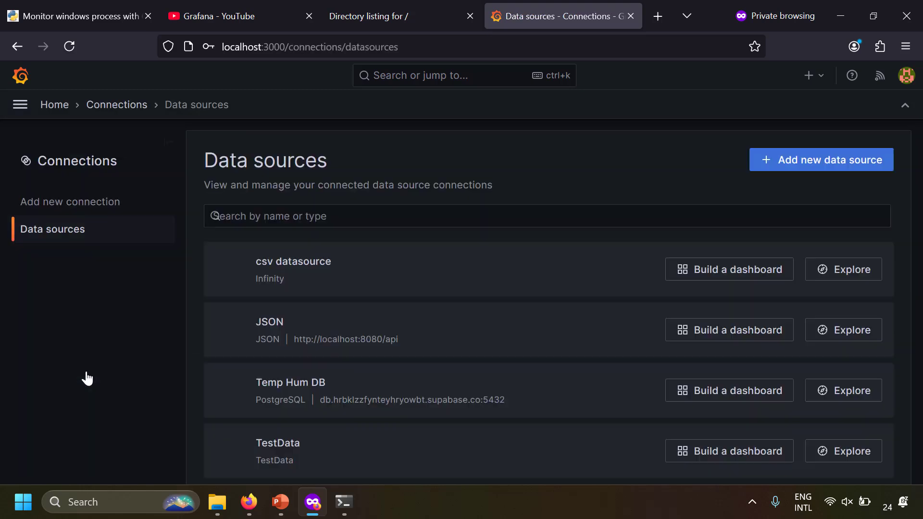
left_click(827, 163)
left_click(342, 218)
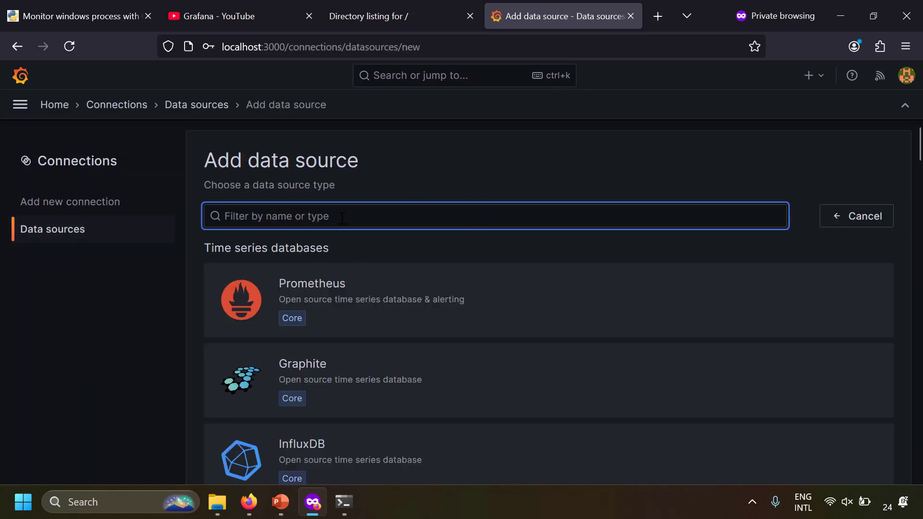
type("infin")
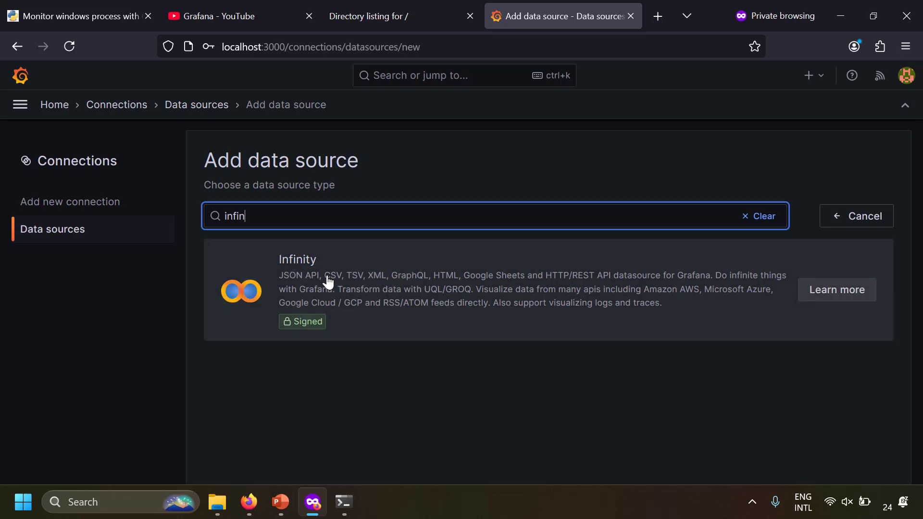
left_click(326, 282)
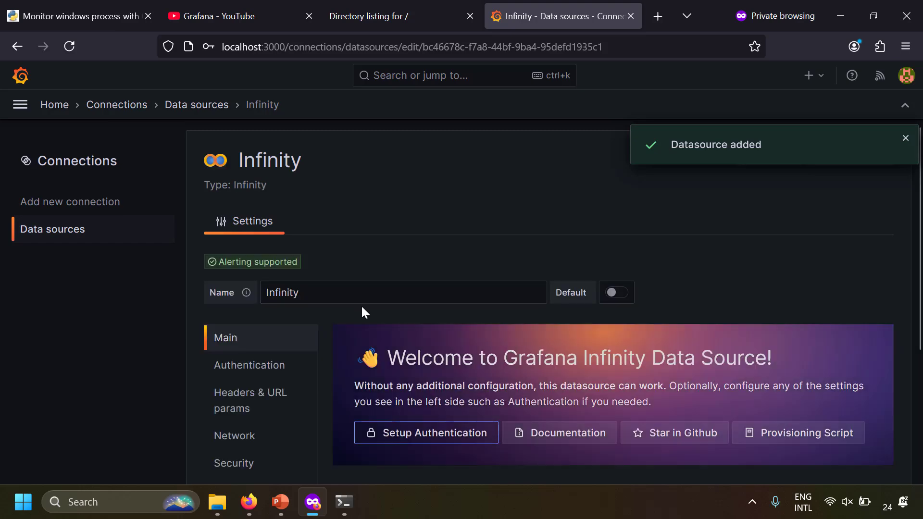
scroll(356, 332, "down", 3)
left_click(309, 456)
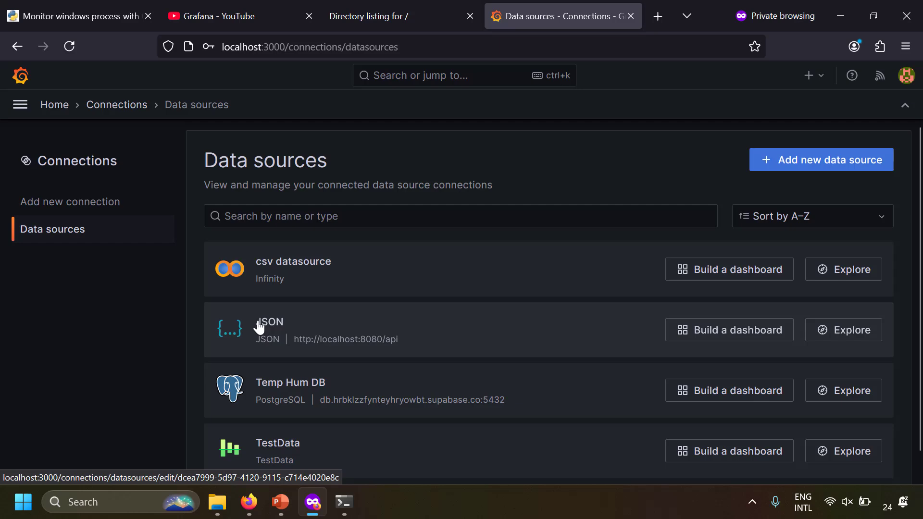
Step: Create a new alert rule named "process monitor"
left_click(20, 107)
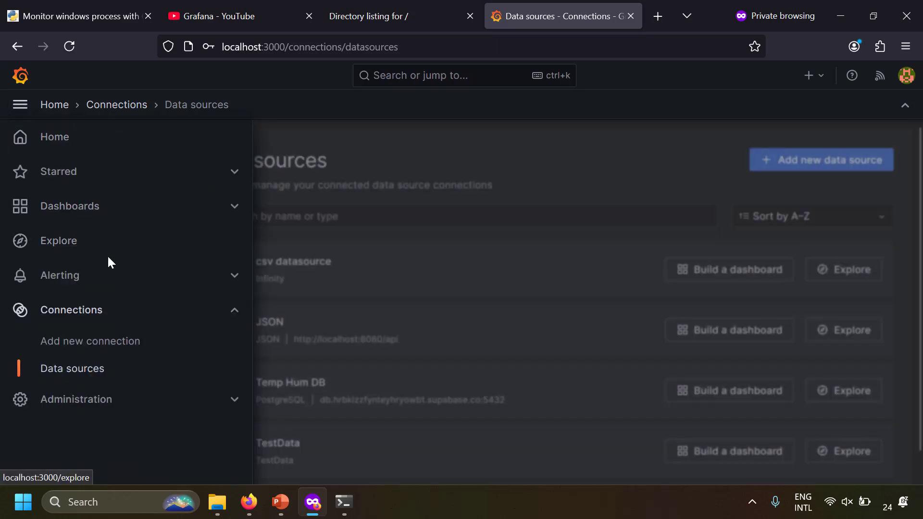
left_click(236, 272)
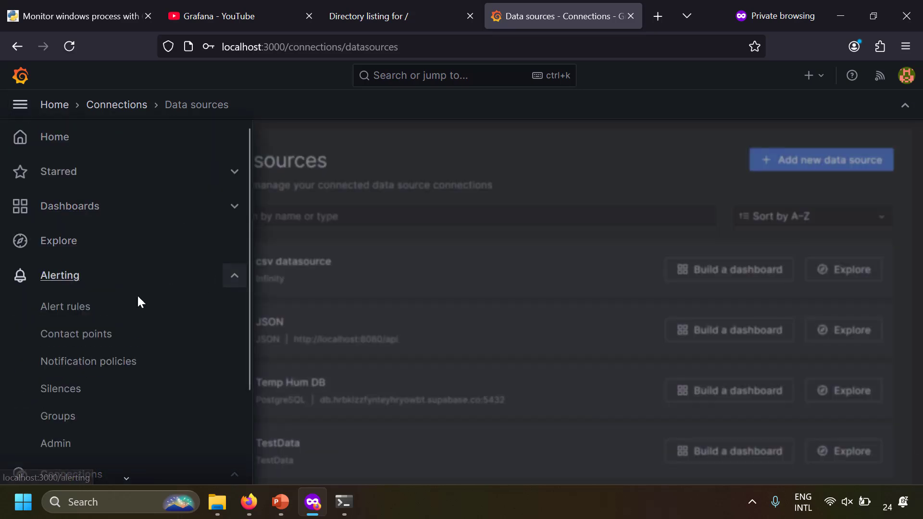
left_click(105, 307)
left_click(361, 404)
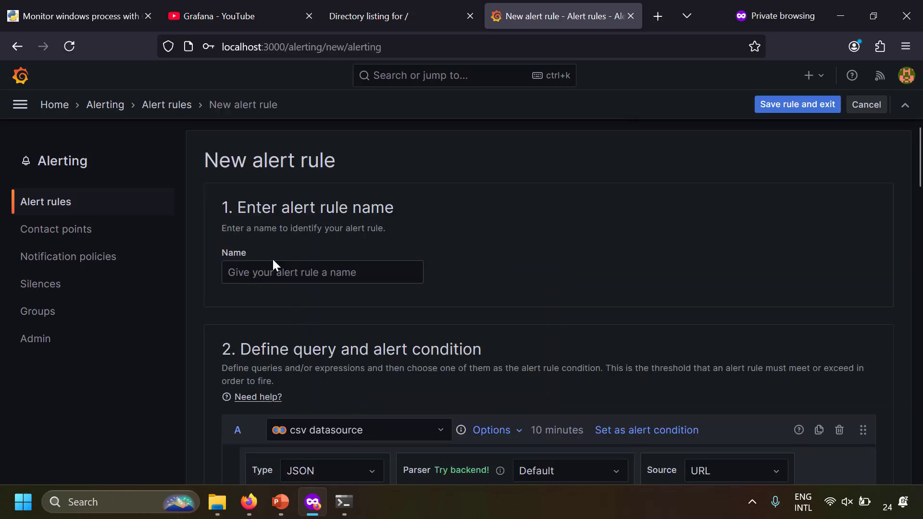
left_click(301, 263)
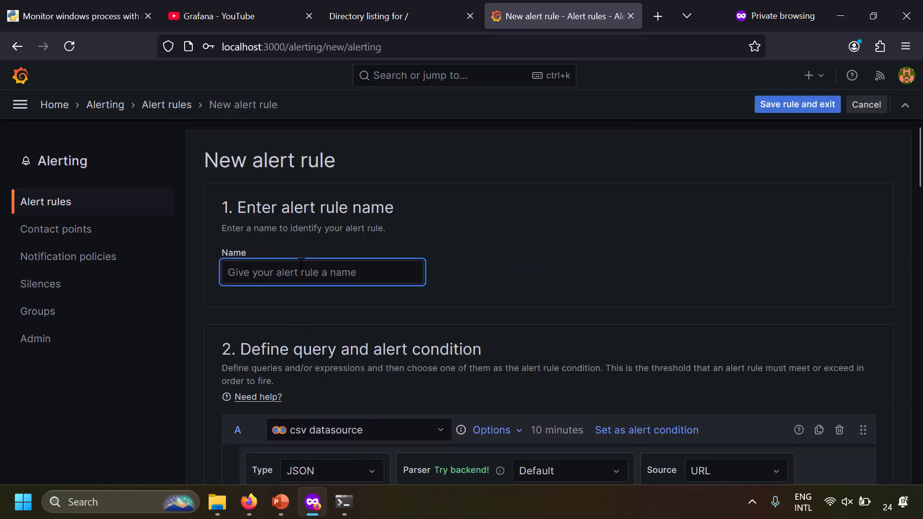
type("process monitor")
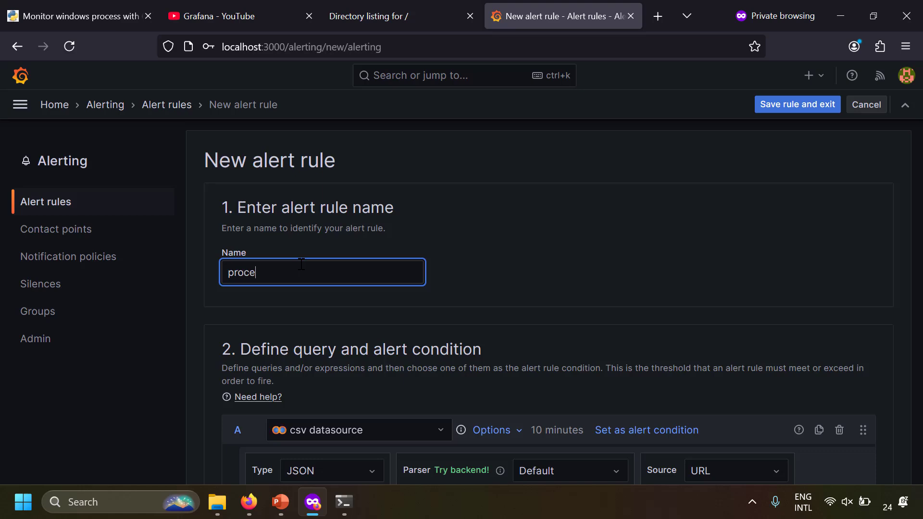
Step: Configure query A to use csv datasource with type CSV and the Backend parser
scroll(361, 288, "down", 3)
left_click(448, 291)
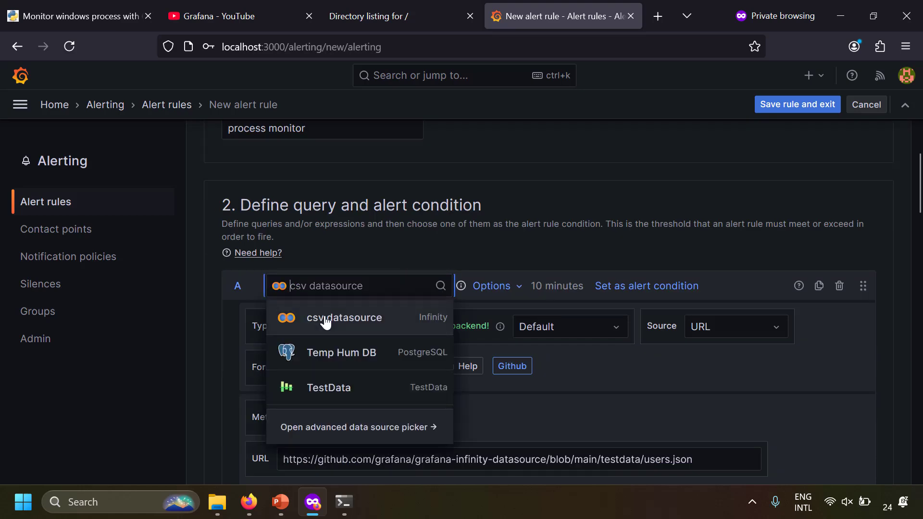
left_click(323, 318)
scroll(315, 307, "down", 2)
left_click(350, 264)
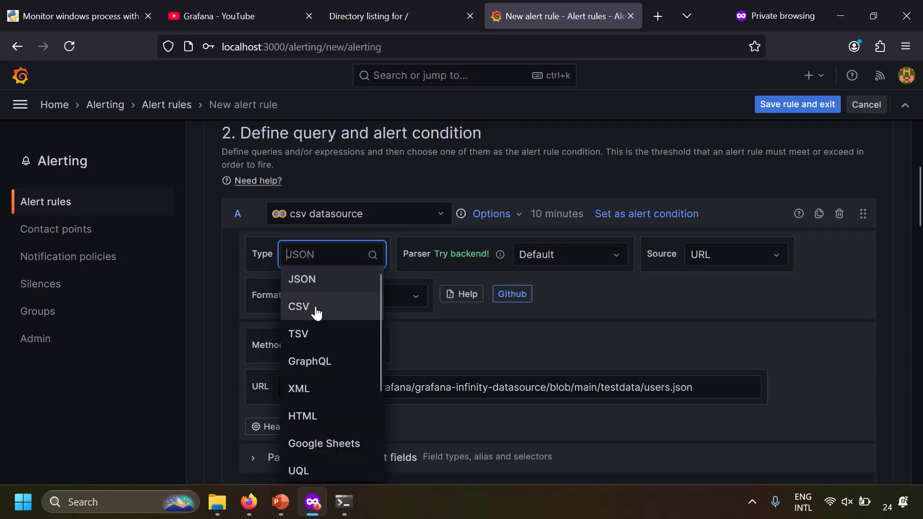
left_click(316, 310)
left_click(598, 258)
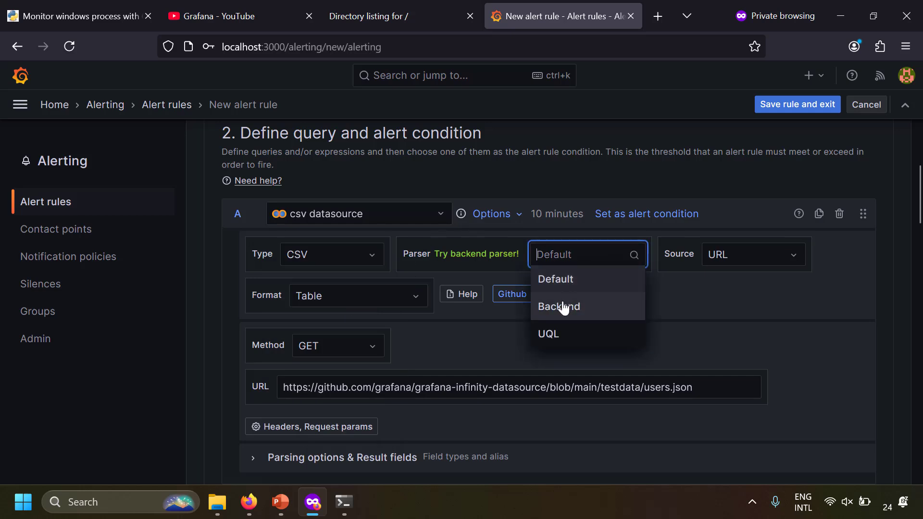
left_click(564, 308)
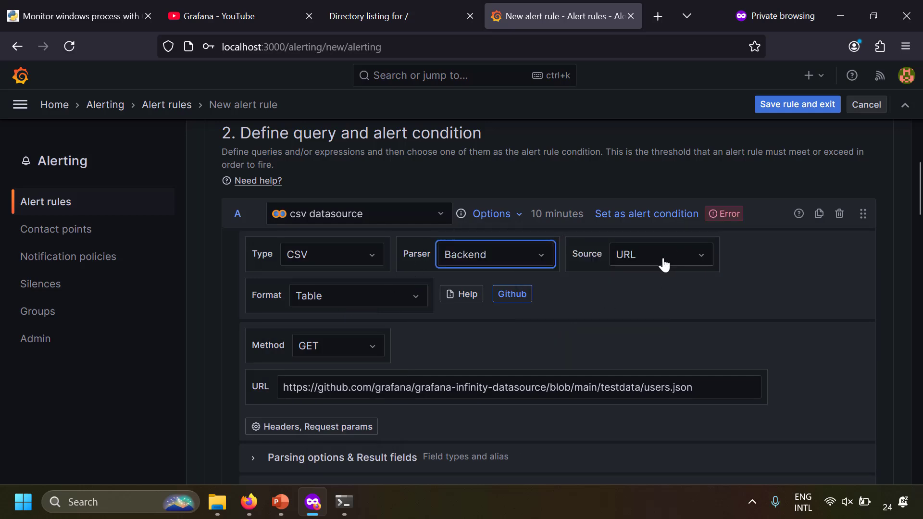
scroll(349, 325, "down", 3)
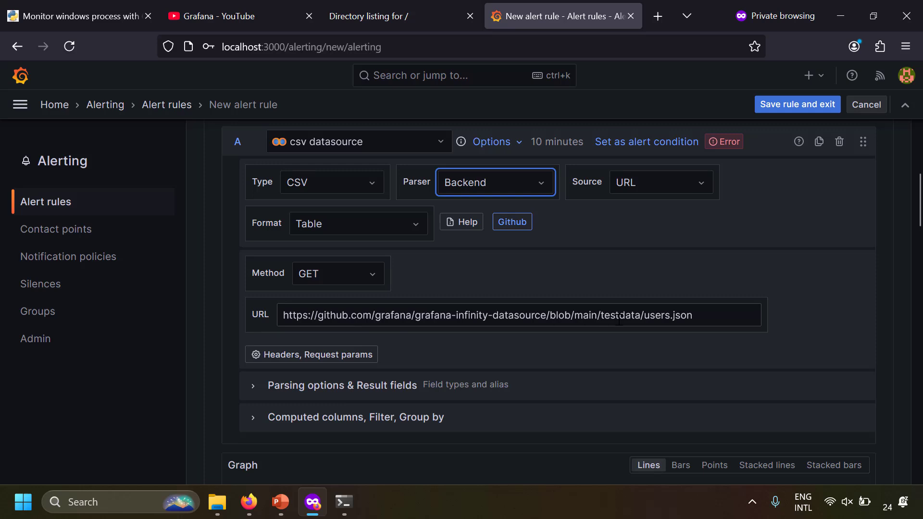
left_click(404, 19)
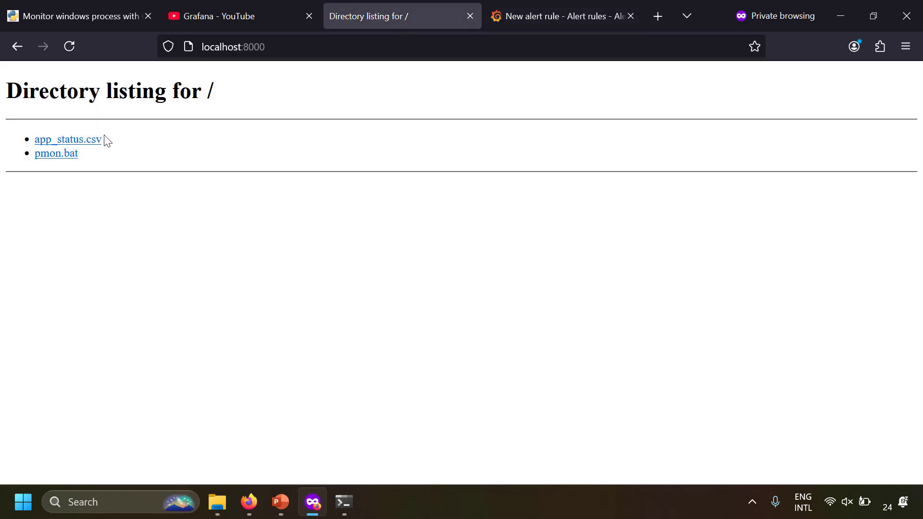
right_click(78, 141)
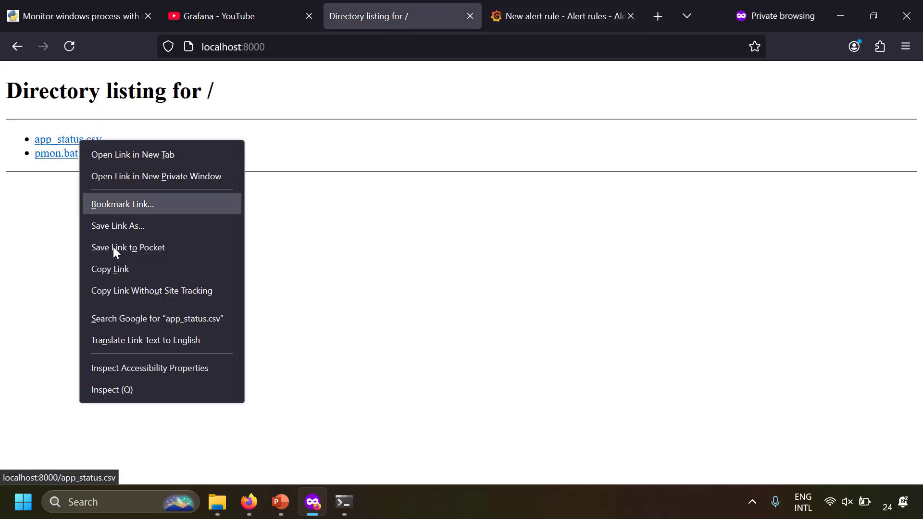
left_click(132, 268)
left_click(604, 7)
left_click(476, 315)
key("ctrl+a")
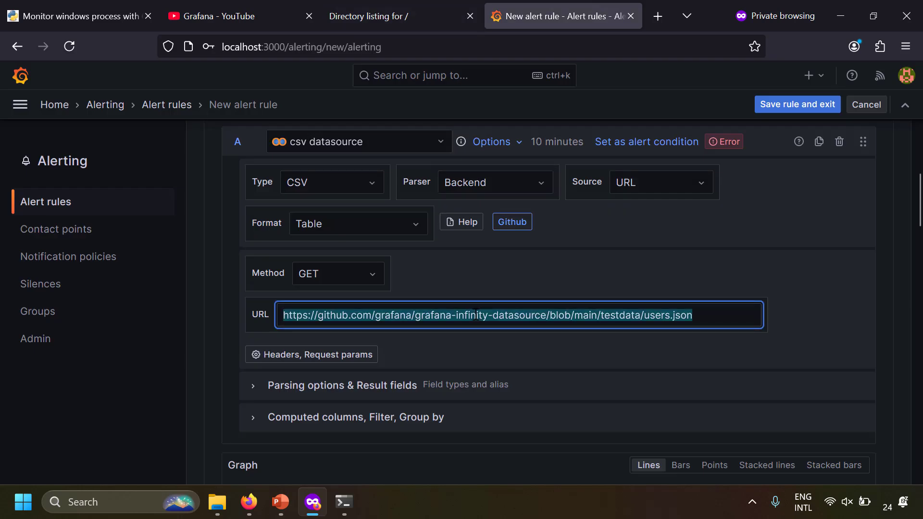
key("ctrl+v")
Step: Add a result column named time, formatted as Time, in query A's parsing options
scroll(369, 327, "down", 3)
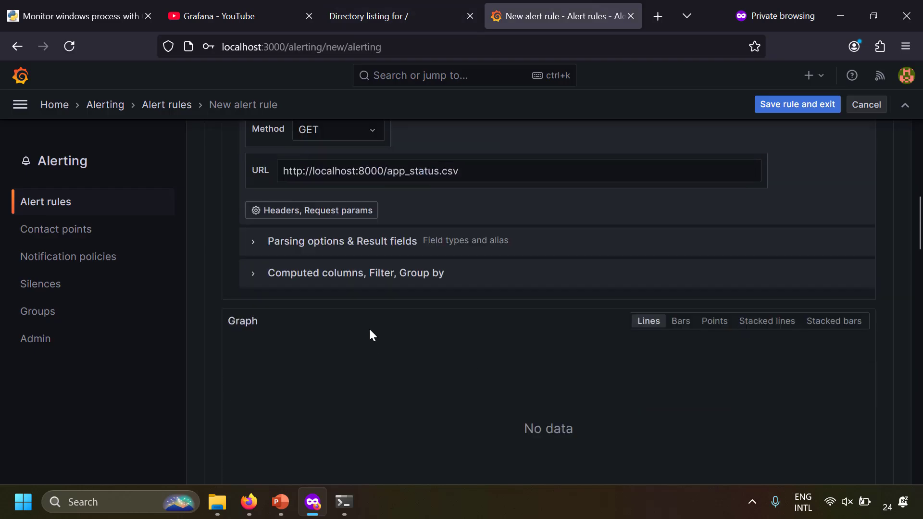
scroll(337, 325, "up", 1)
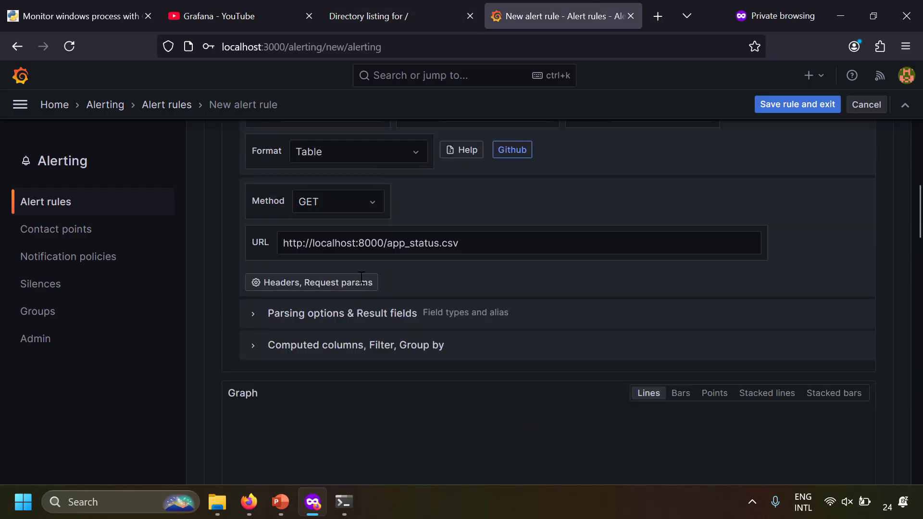
left_click(253, 315)
scroll(418, 329, "down", 3)
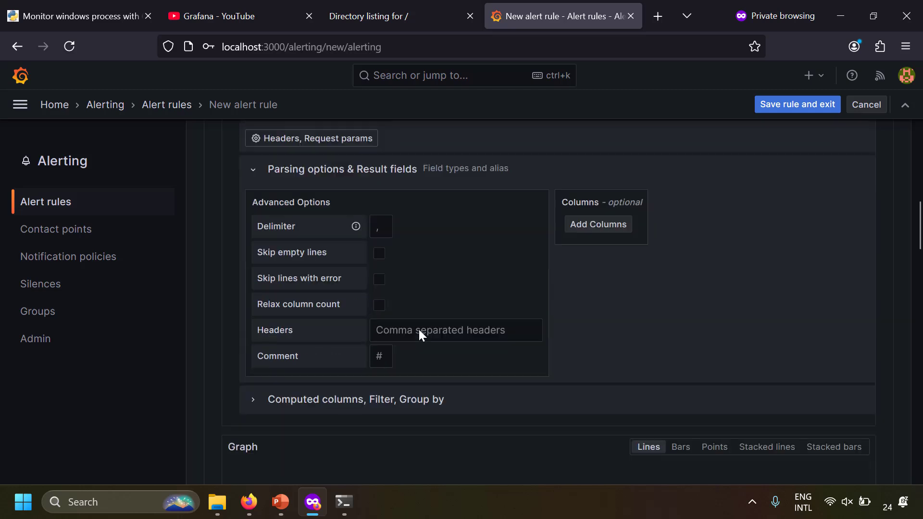
left_click(604, 234)
scroll(344, 303, "down", 3)
left_click(442, 274)
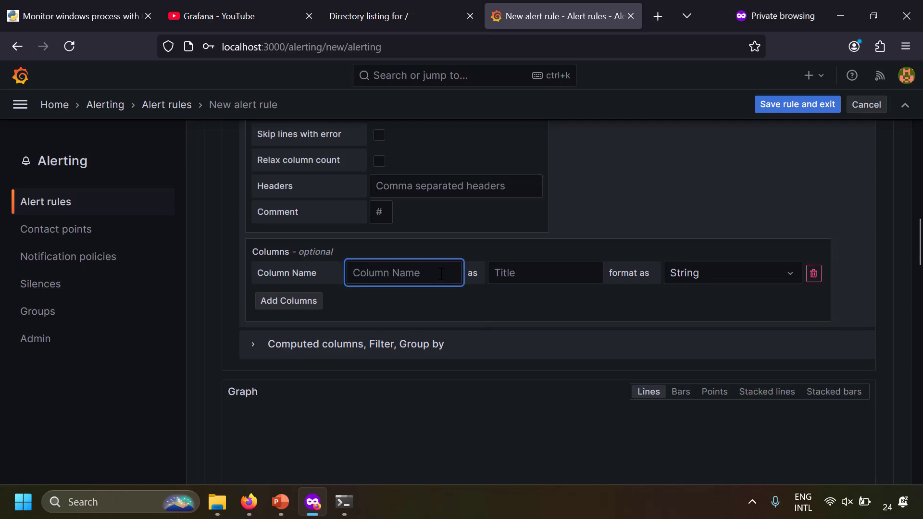
type("time")
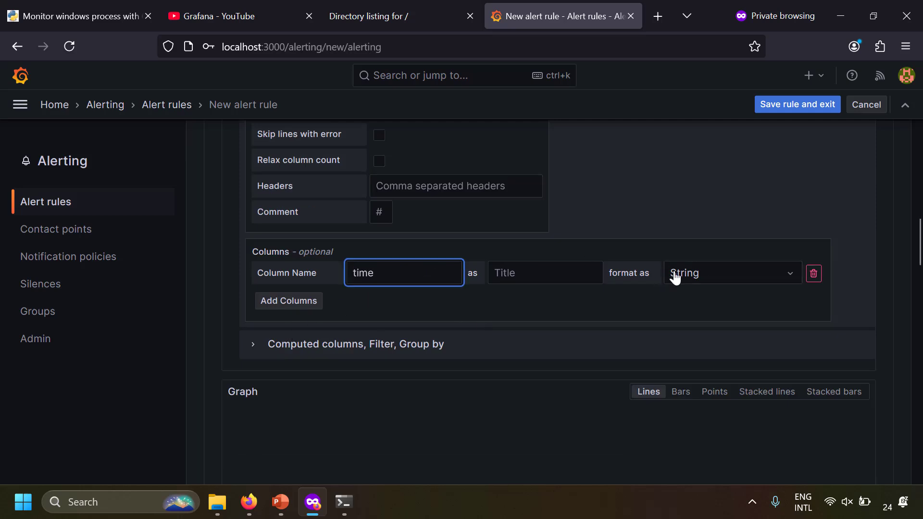
left_click(723, 283)
left_click(690, 351)
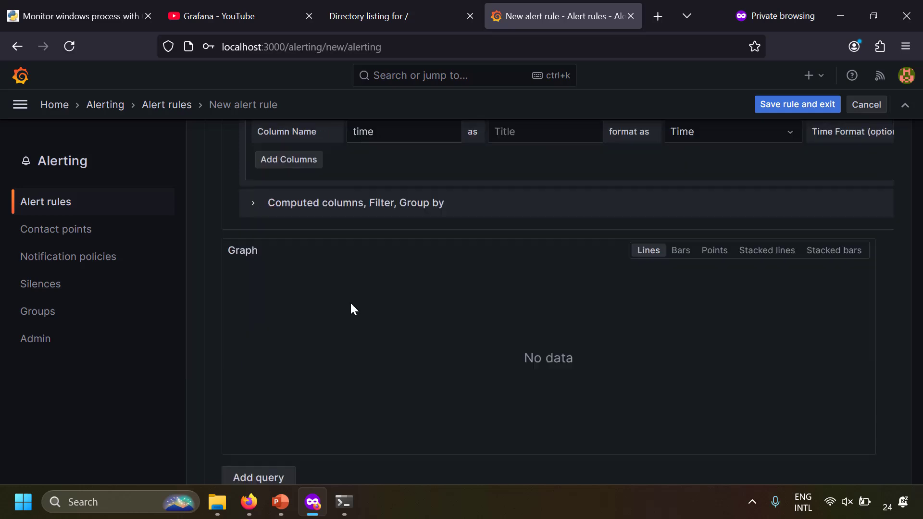
Step: Add a second result column named val to query A, formatted as Number
left_click(299, 307)
left_click(384, 307)
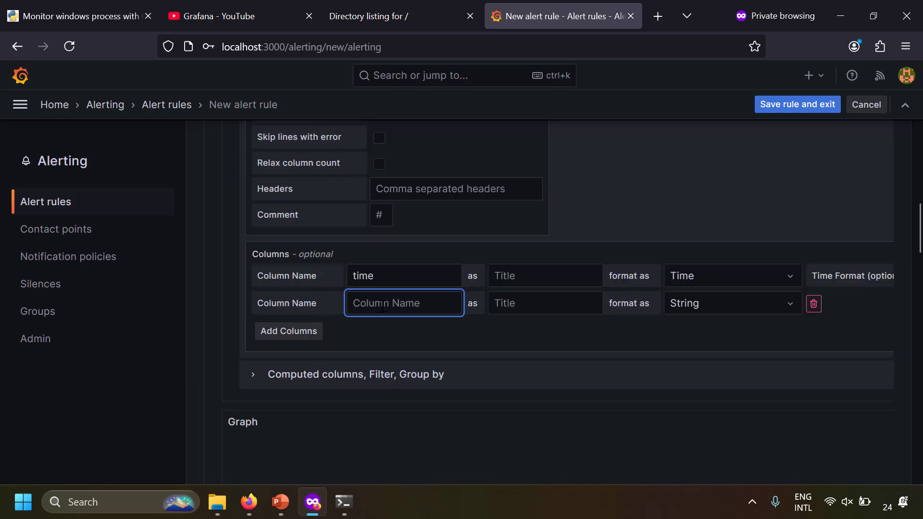
type("val")
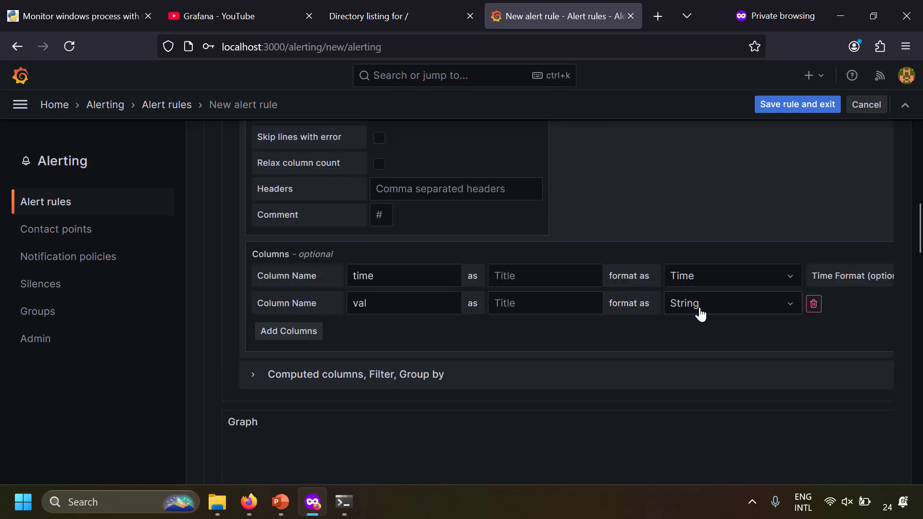
left_click(701, 314)
left_click(701, 355)
Step: Preview the alert rule and examine the plotted data point of query A in the graph
scroll(550, 339, "up", 3)
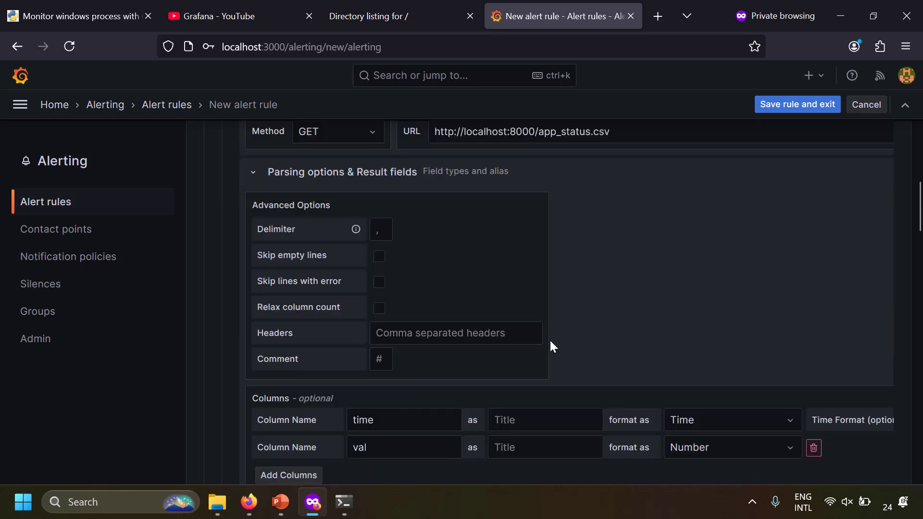
scroll(550, 339, "down", 15)
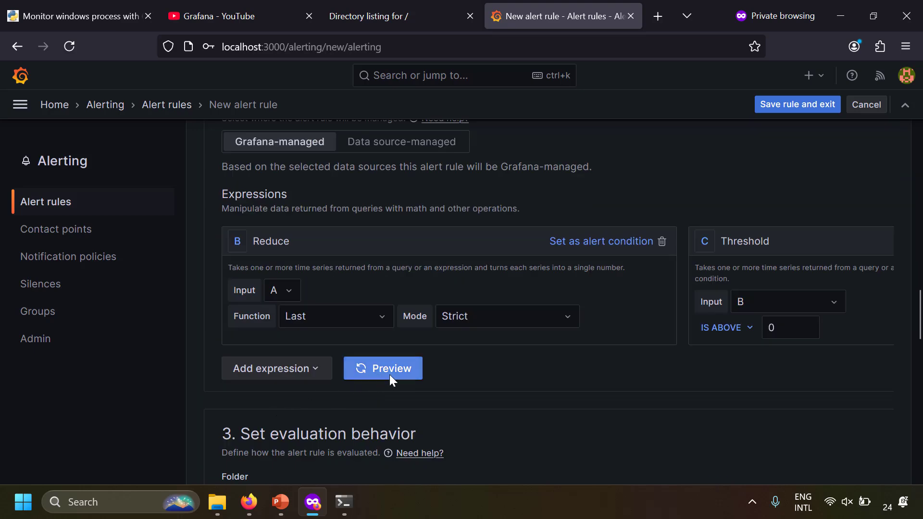
scroll(640, 329, "up", 8)
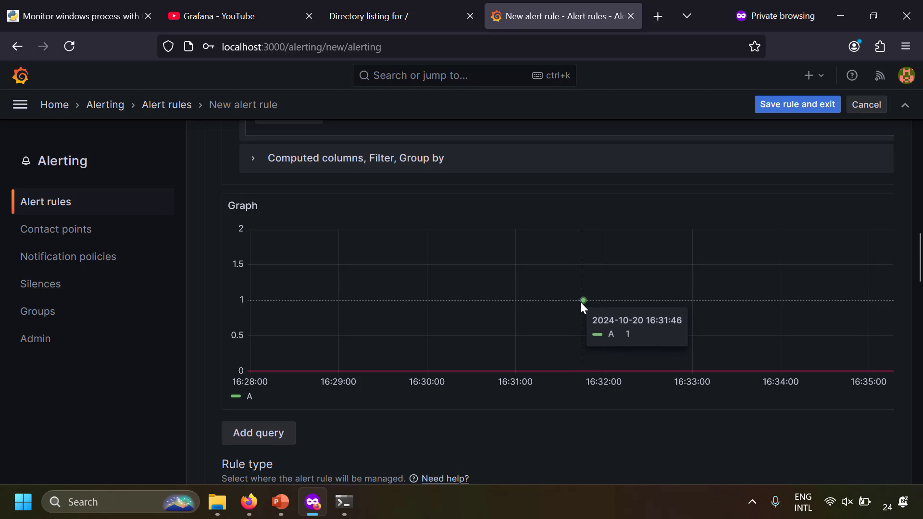
Step: Set query A's time range to run from now-5m to now
scroll(583, 302, "up", 10)
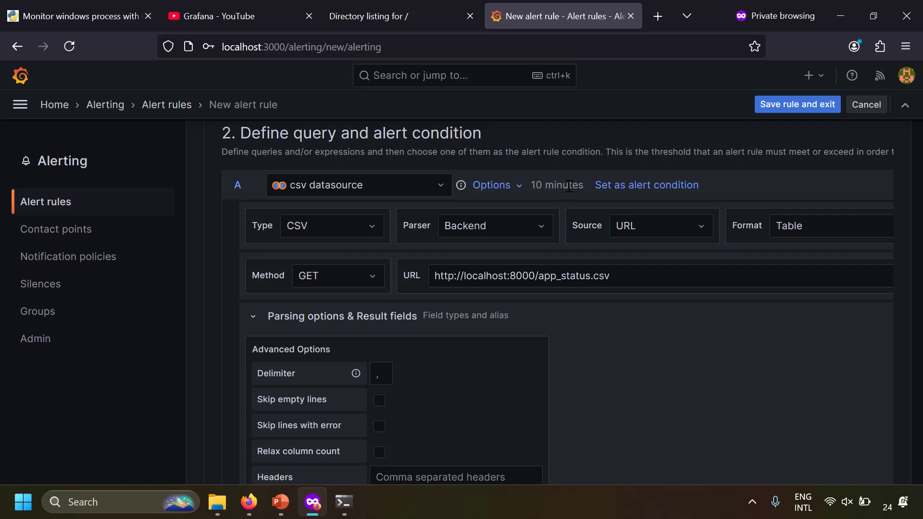
scroll(569, 186, "down", 10)
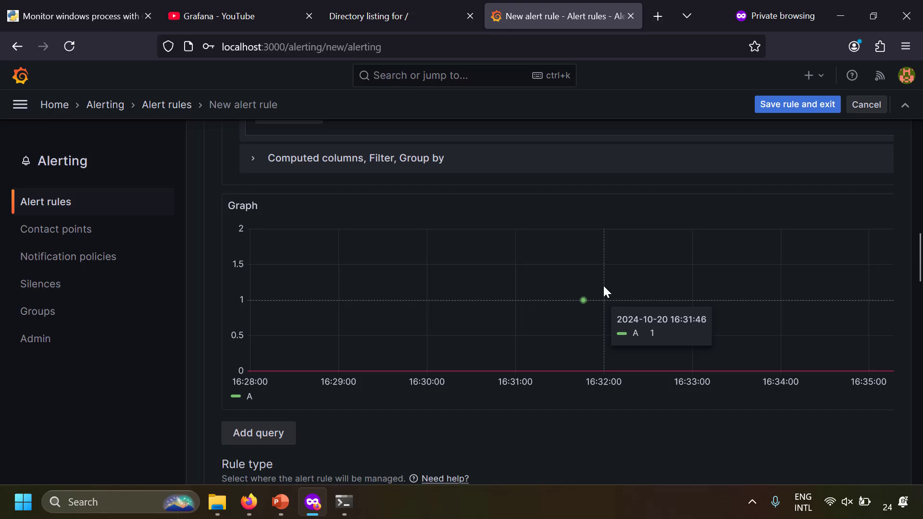
scroll(603, 289, "up", 10)
scroll(577, 260, "down", 10)
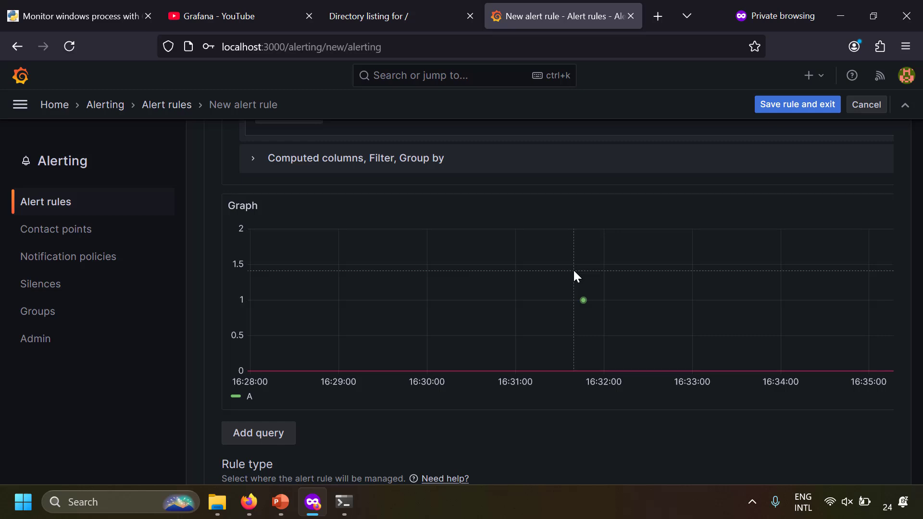
scroll(575, 272, "up", 10)
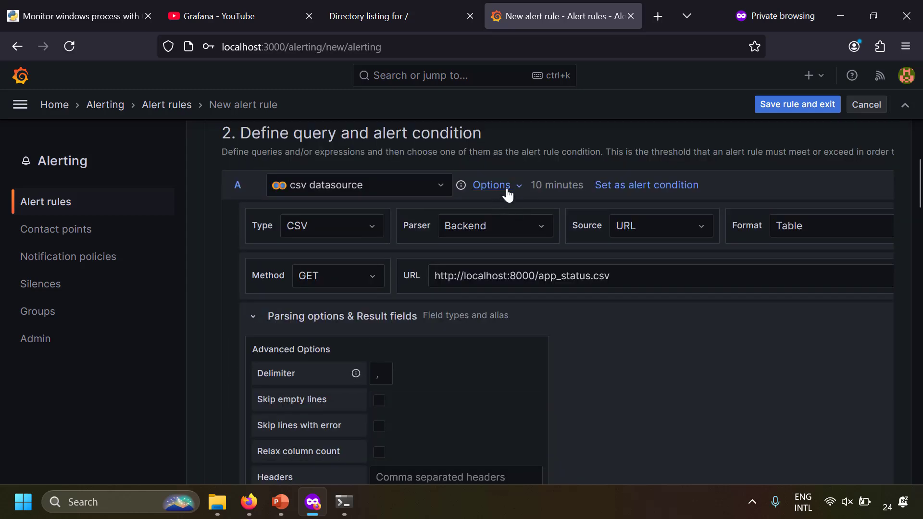
left_click(506, 194)
left_click(614, 234)
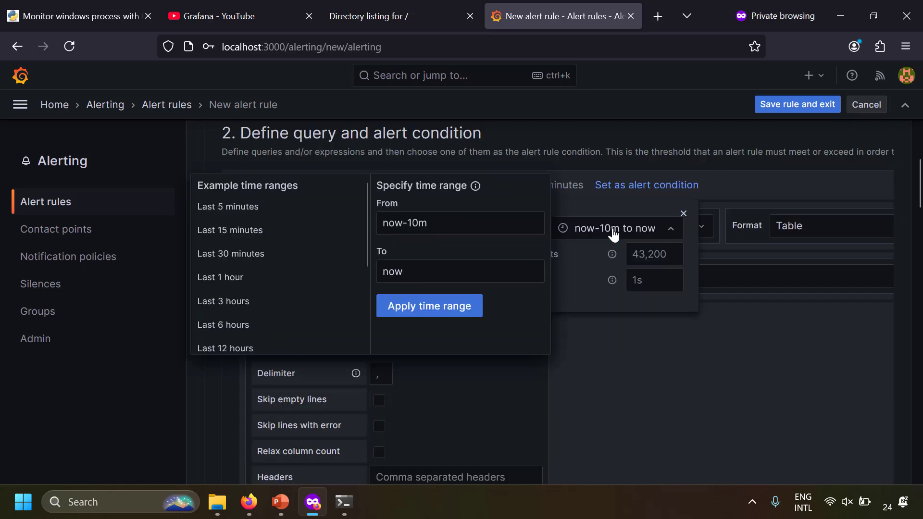
left_click(418, 224)
key("BackSpace")
key("BackSpace")
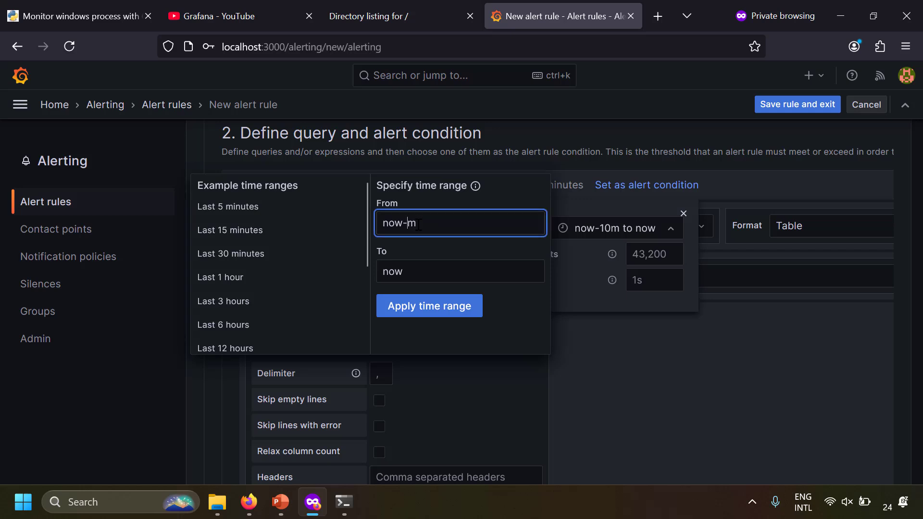
type("5")
left_click(430, 306)
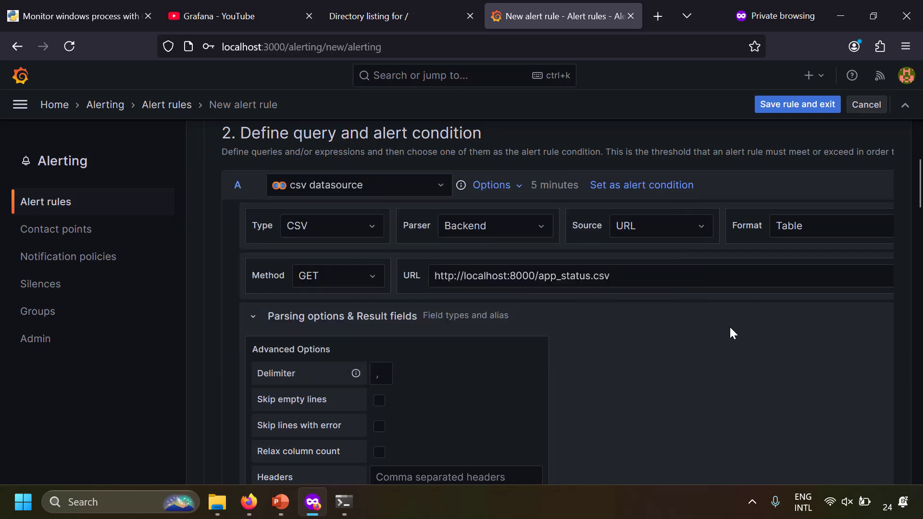
Step: Set threshold expression C to fire when B is below 1 and preview the rule's result
scroll(626, 397, "down", 8)
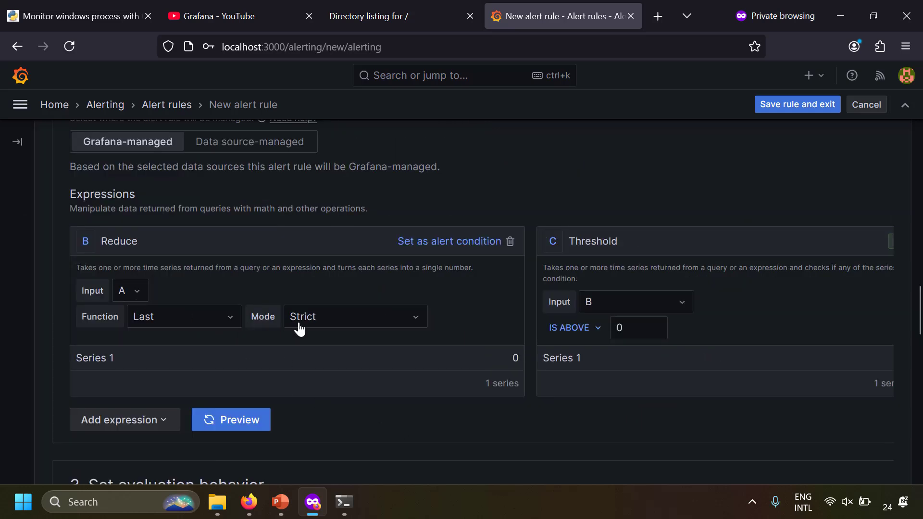
scroll(315, 356, "up", 10)
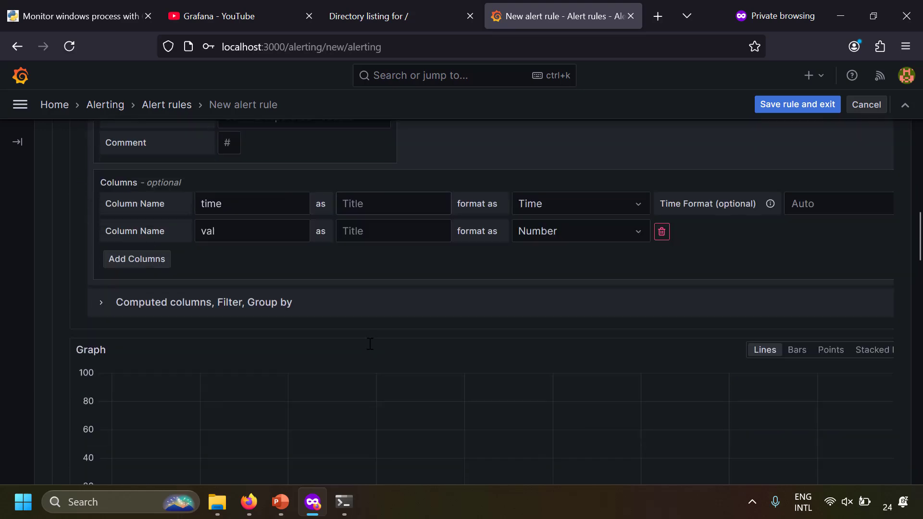
scroll(372, 343, "down", 5)
scroll(372, 341, "down", 9)
scroll(345, 343, "up", 2)
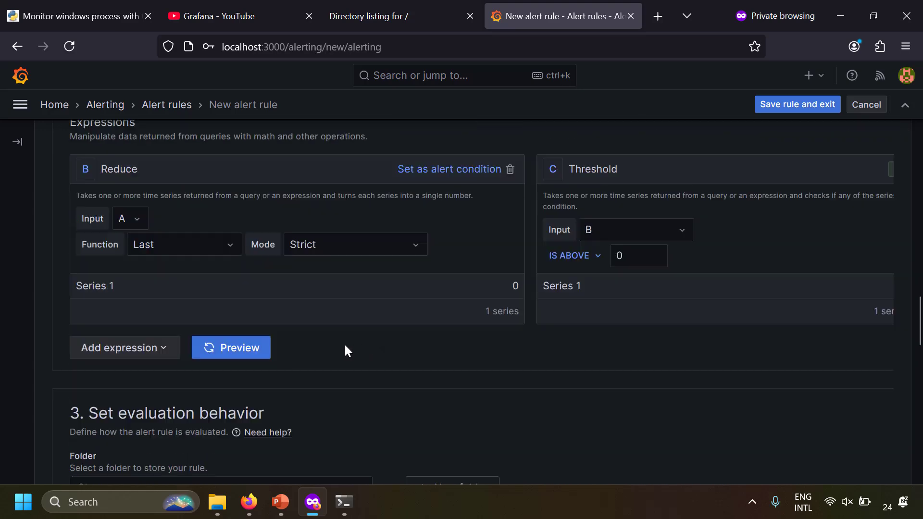
left_click(572, 255)
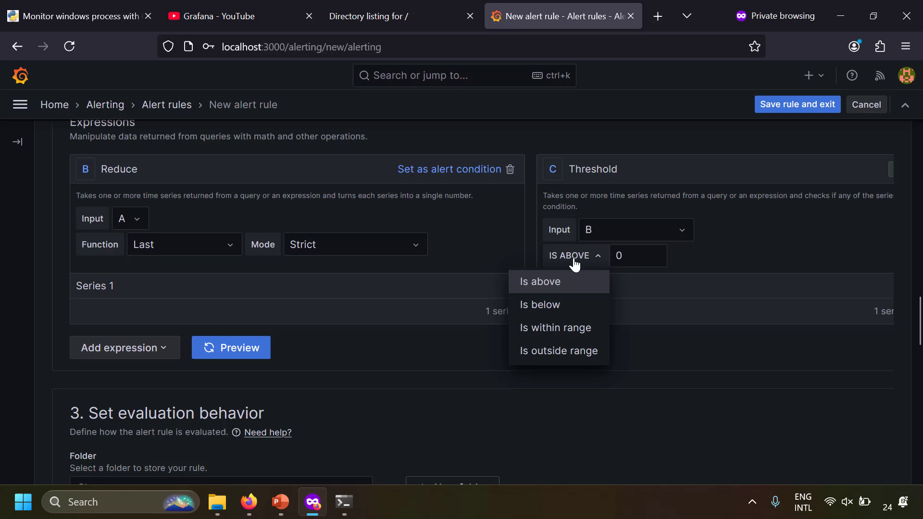
left_click(564, 304)
double_click(621, 255)
type("1")
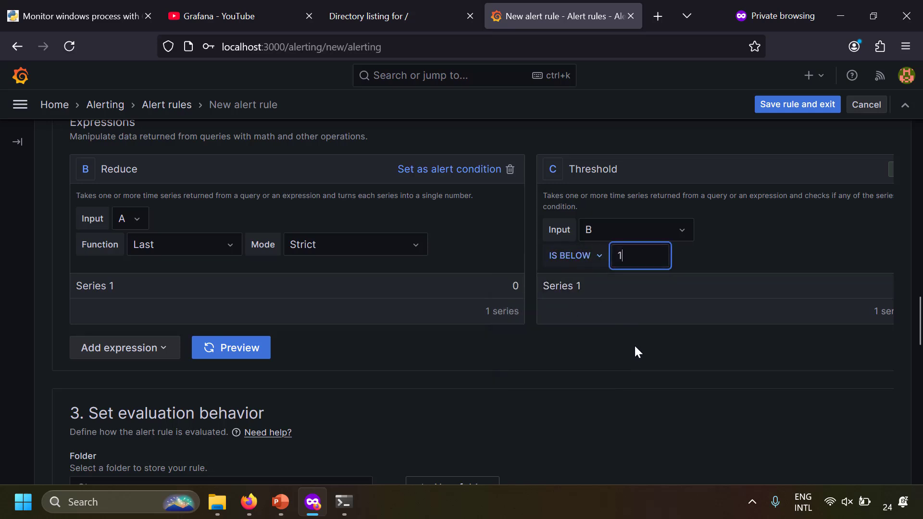
left_click(634, 345)
left_click(224, 353)
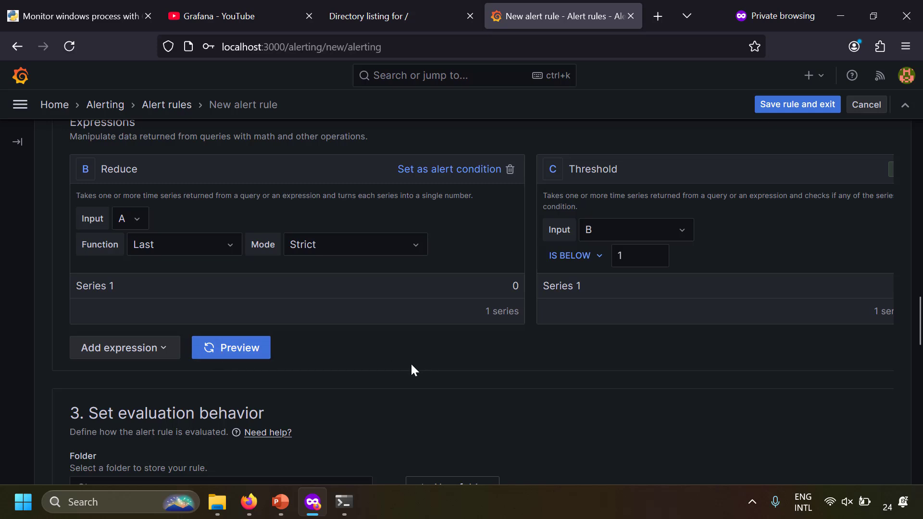
scroll(481, 364, "right", 3)
key("ctrl+minus")
Step: Store the alert rule in Sensor Alerts Folder
scroll(301, 402, "down", 3)
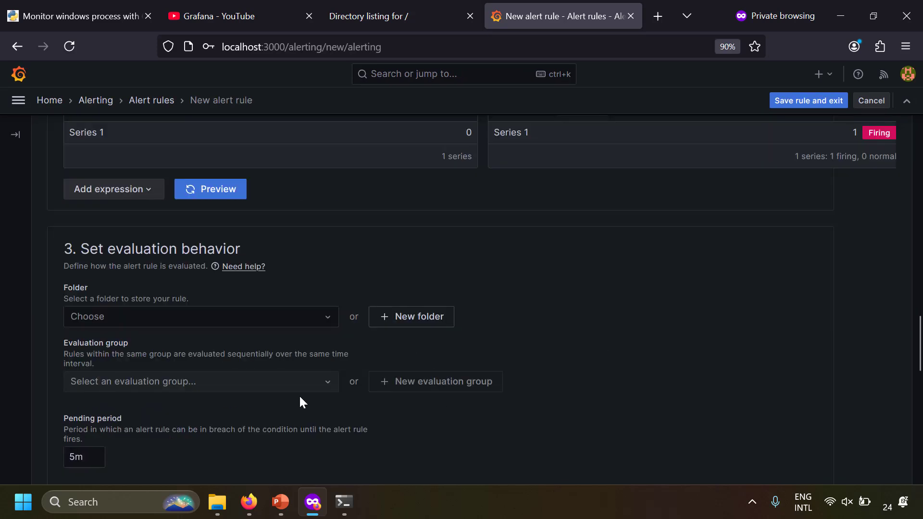
left_click(328, 327)
left_click(218, 342)
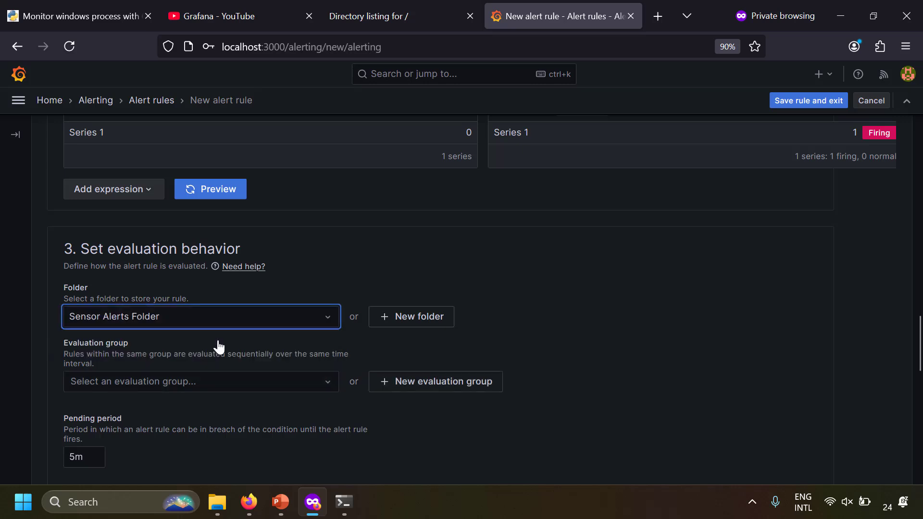
Step: Create a new evaluation group named 5min with an evaluation interval of 5m for the rule
scroll(138, 346, "down", 2)
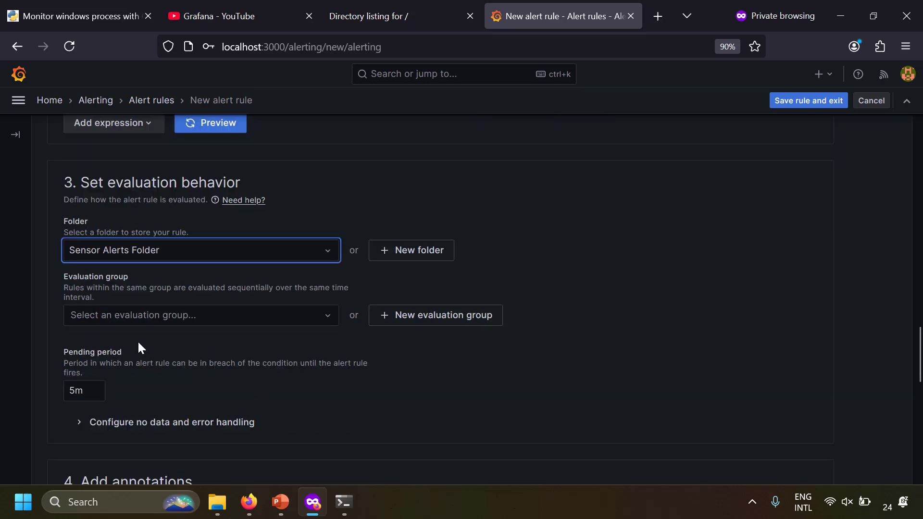
left_click(191, 316)
left_click(512, 364)
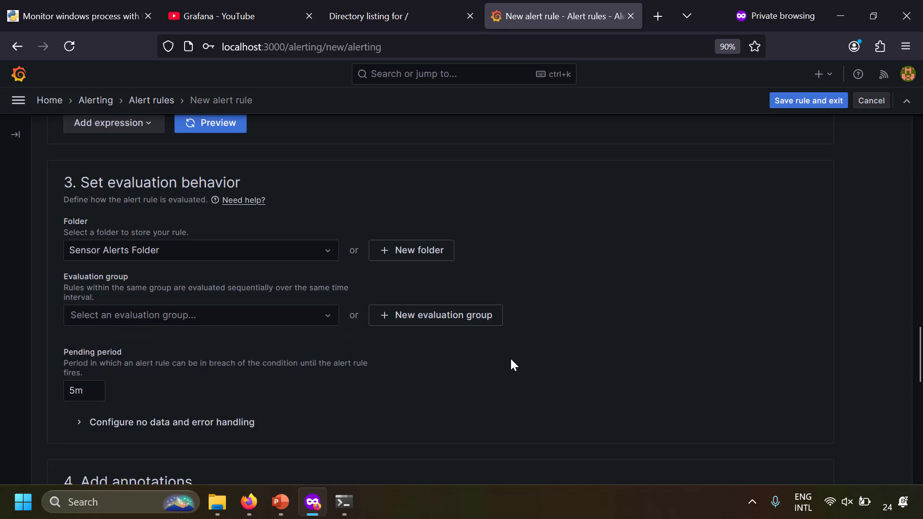
left_click(458, 318)
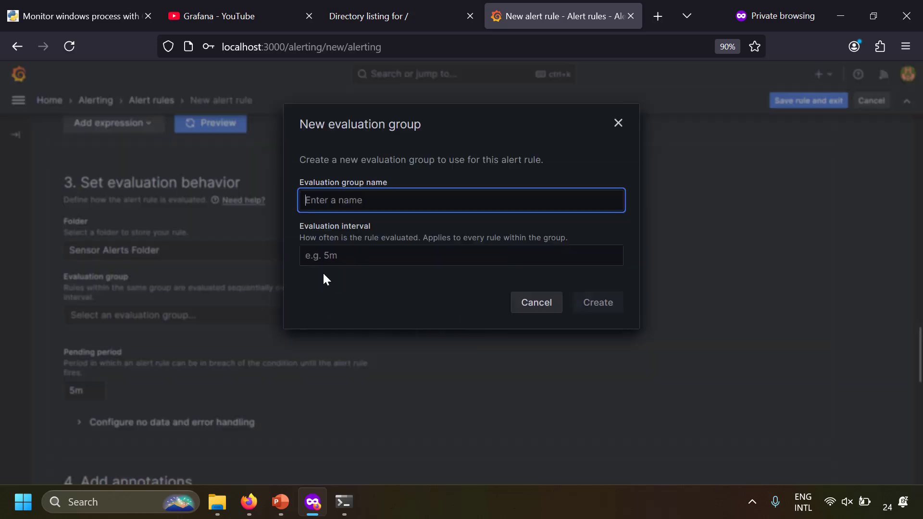
type("5")
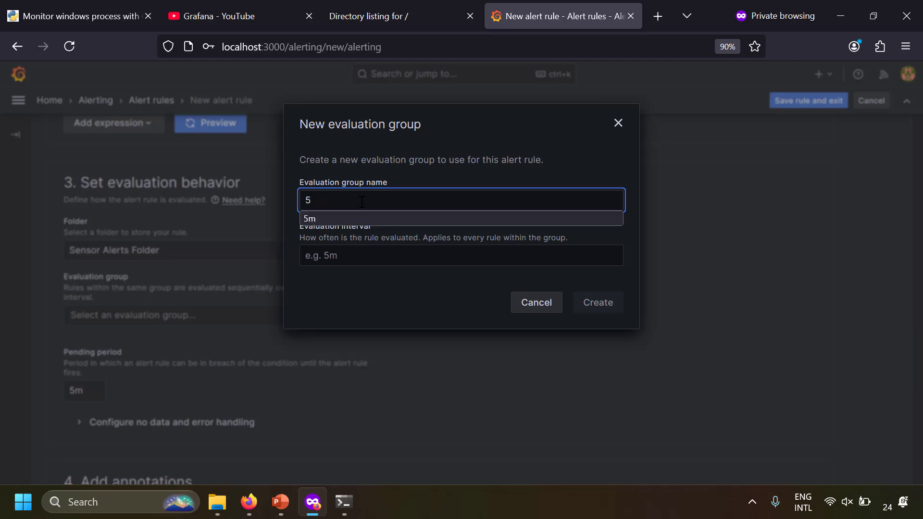
type("min")
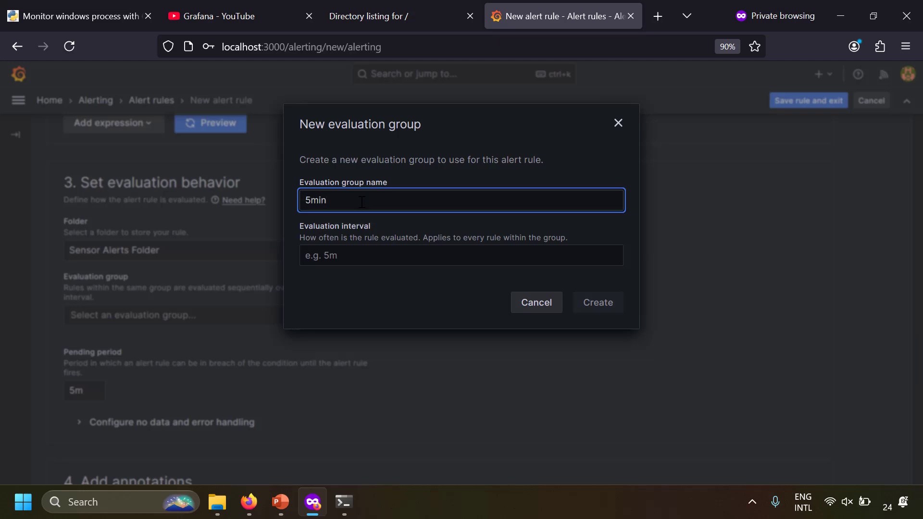
left_click(327, 263)
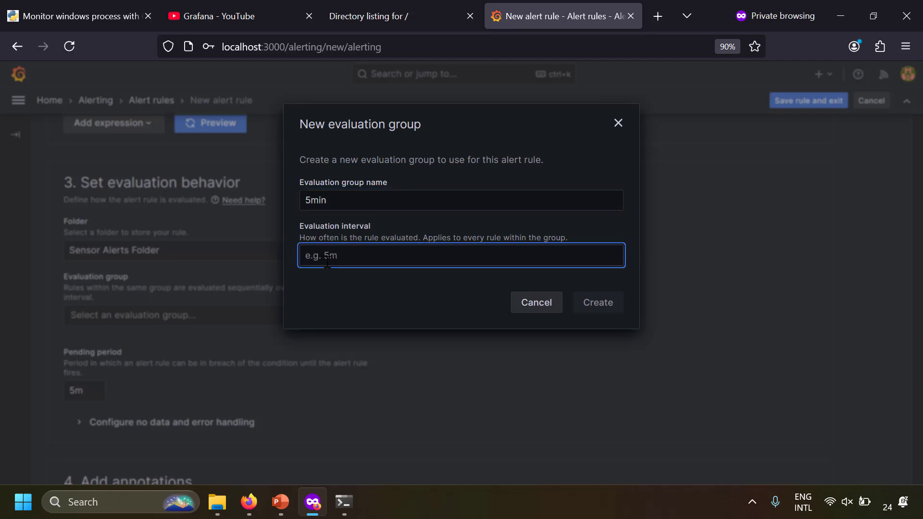
type("5m")
left_click(608, 308)
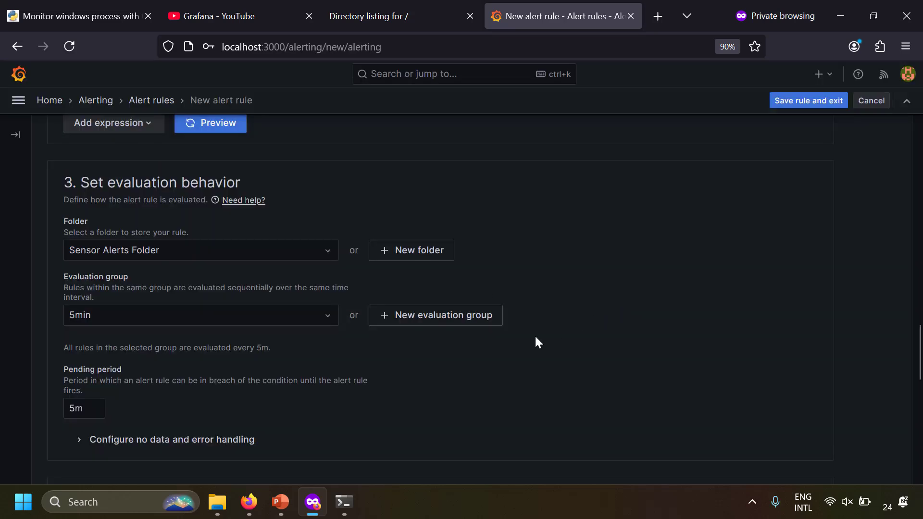
Step: Set the alert rule's pending period to 0
scroll(537, 341, "down", 2)
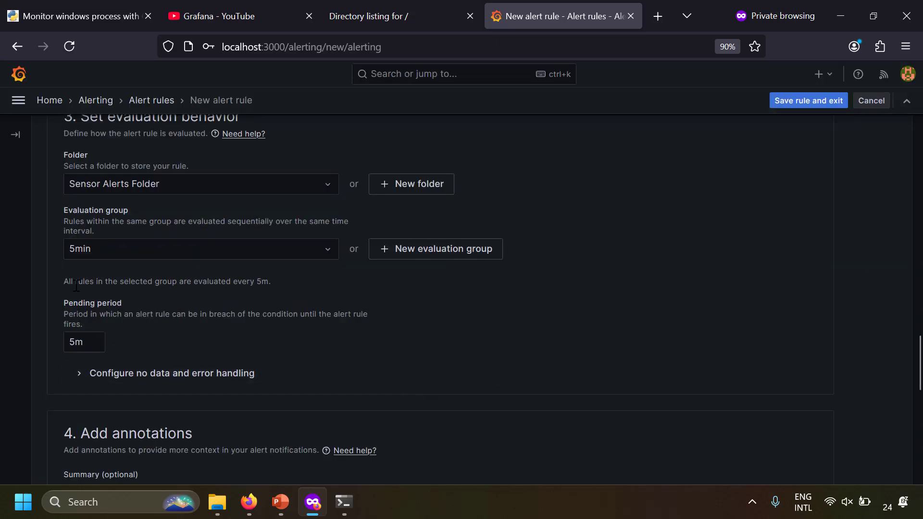
left_click_drag(210, 286, 283, 289)
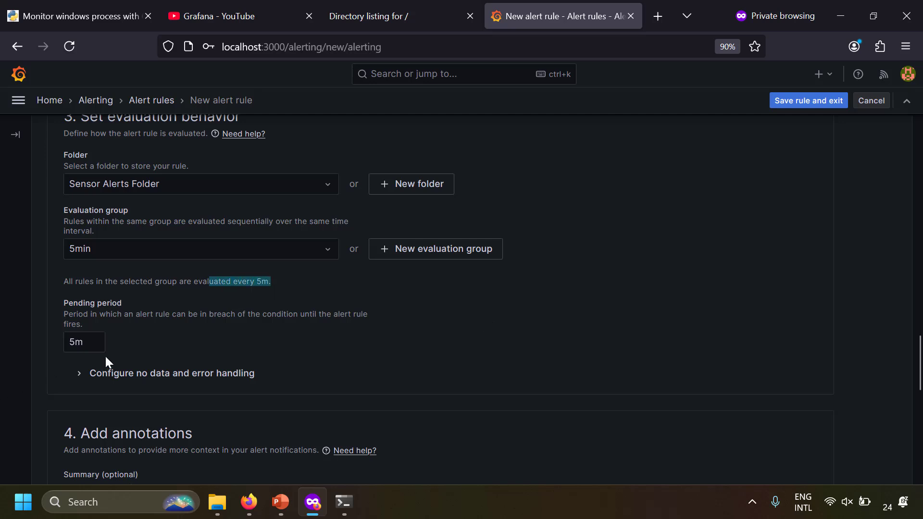
left_click_drag(101, 347, 19, 344)
type("0")
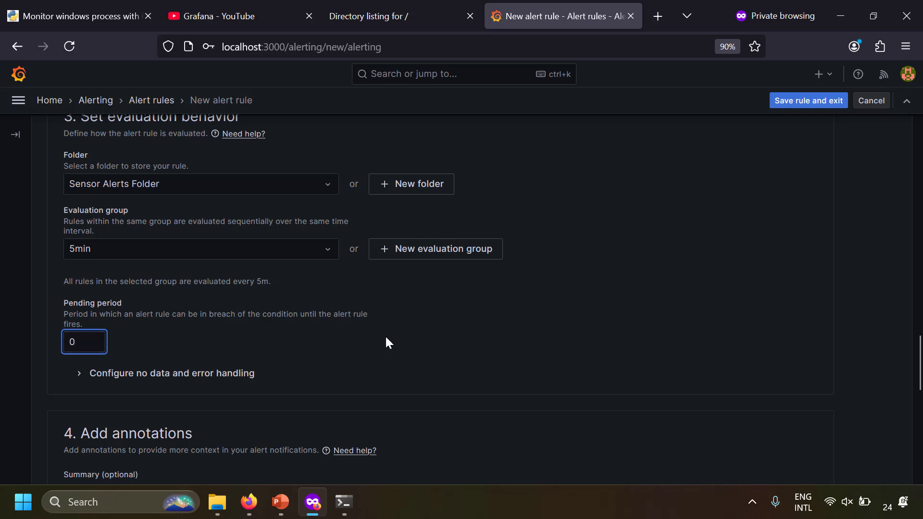
left_click(471, 337)
Step: Preview the alert instance routing to check which notification policy and contact point apply
scroll(471, 342, "down", 8)
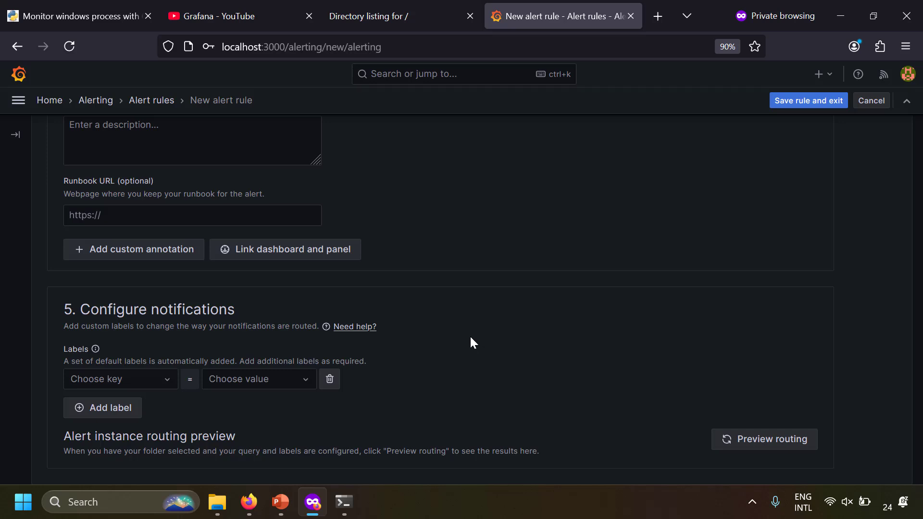
left_click(770, 446)
scroll(661, 427, "down", 2)
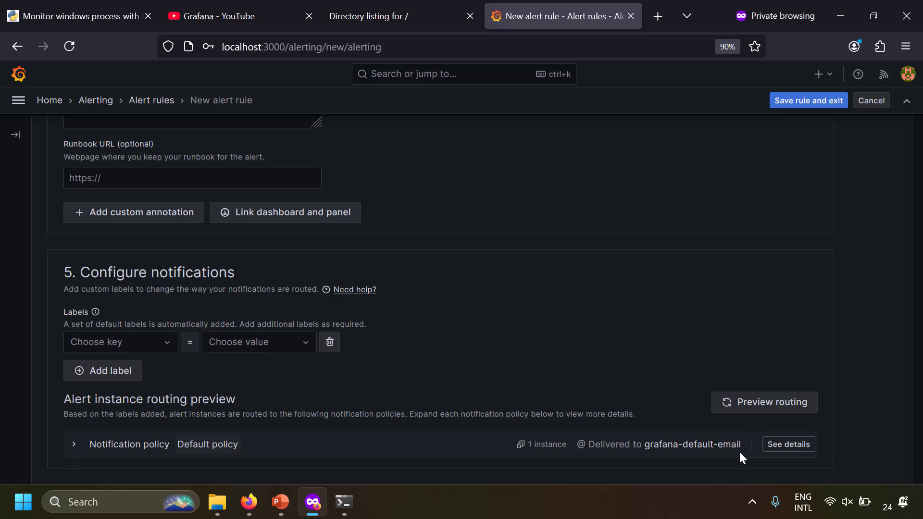
Step: Review the query, threshold, evaluation and notification settings, and save the new alert rule
scroll(689, 357, "up", 20)
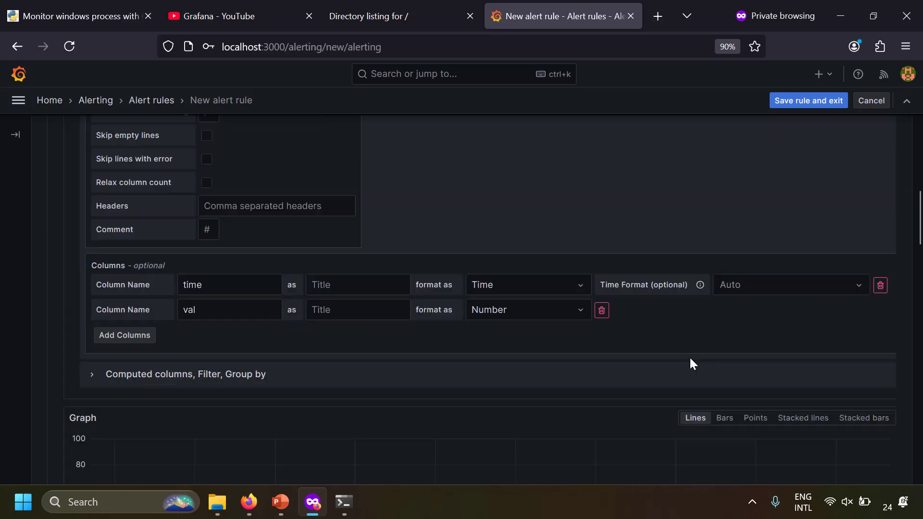
scroll(690, 357, "down", 10)
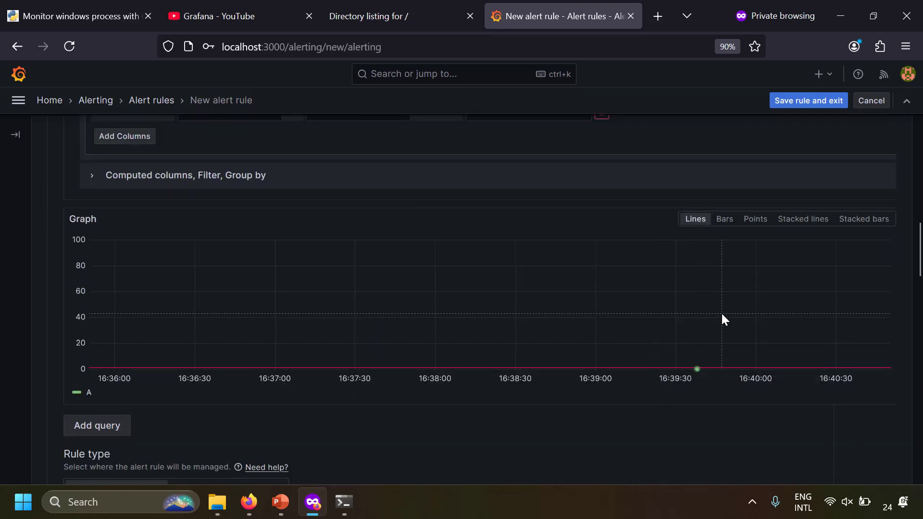
scroll(722, 315, "down", 6)
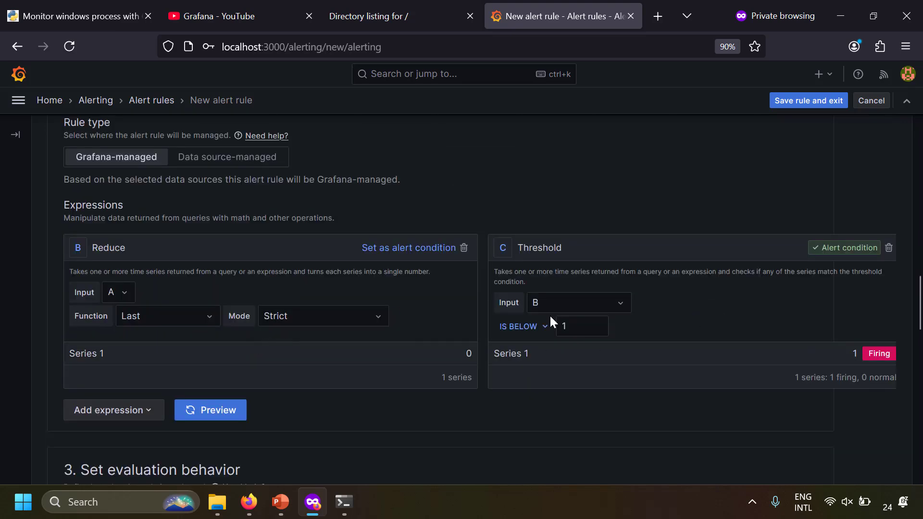
scroll(663, 315, "down", 8)
scroll(495, 331, "up", 4)
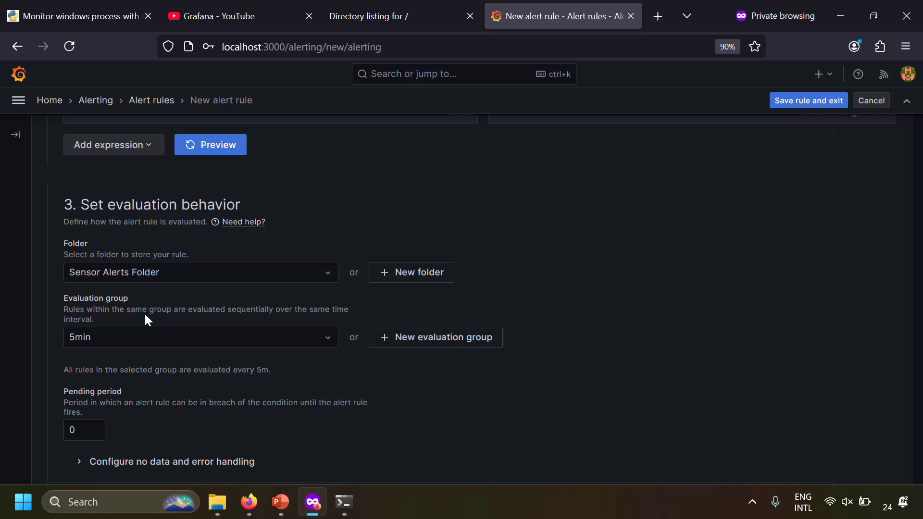
scroll(144, 313, "down", 10)
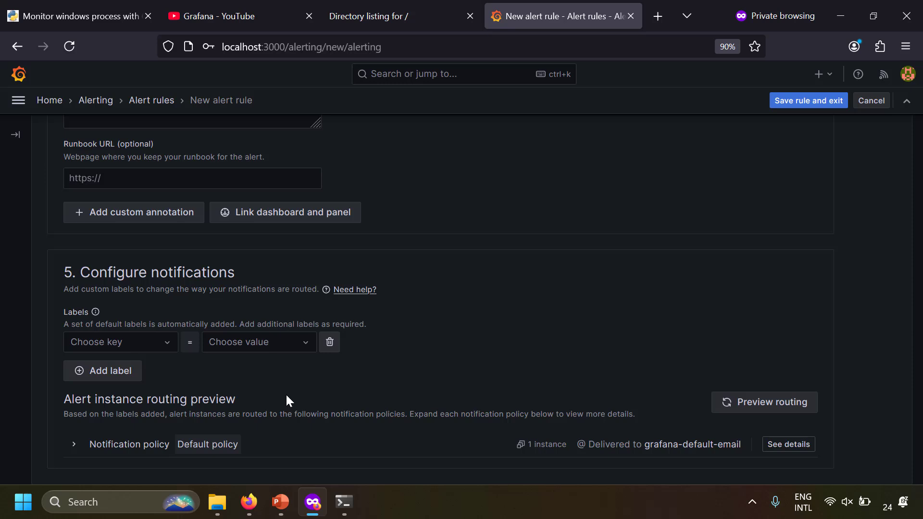
left_click(811, 102)
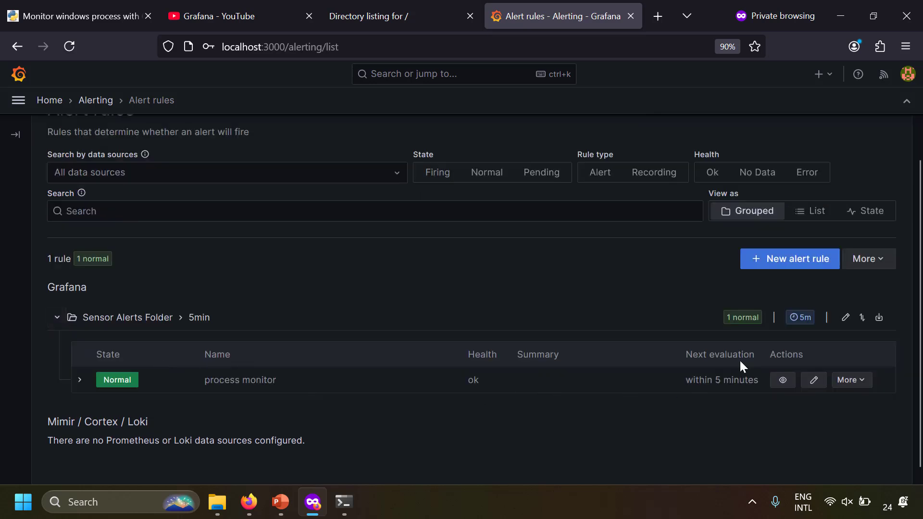
Step: Set the 5min evaluation group's interval to 10s, save it, and expand the group to check the process monitor rule's state
left_click(846, 319)
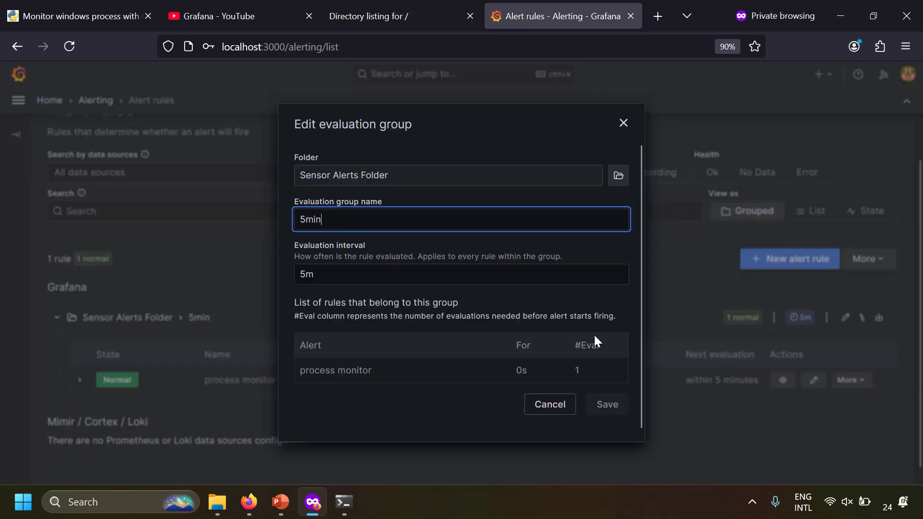
key("Tab")
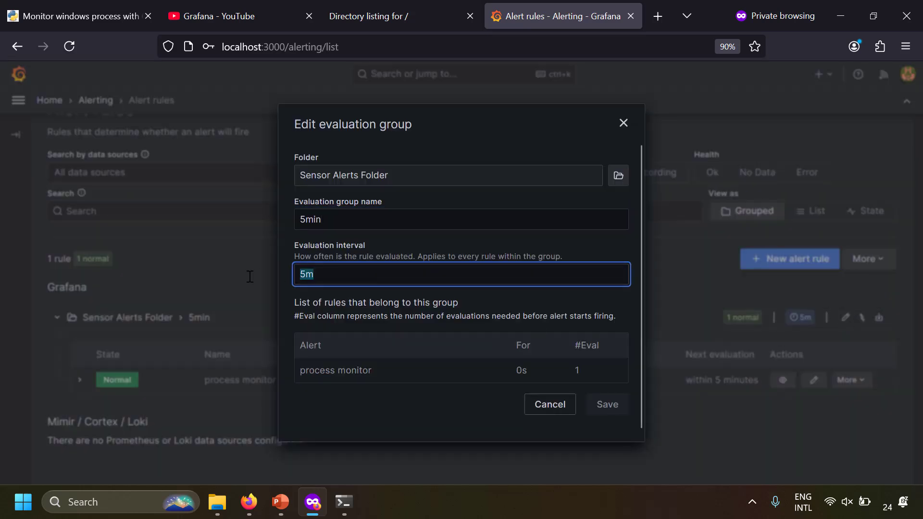
type("10s")
left_click(597, 404)
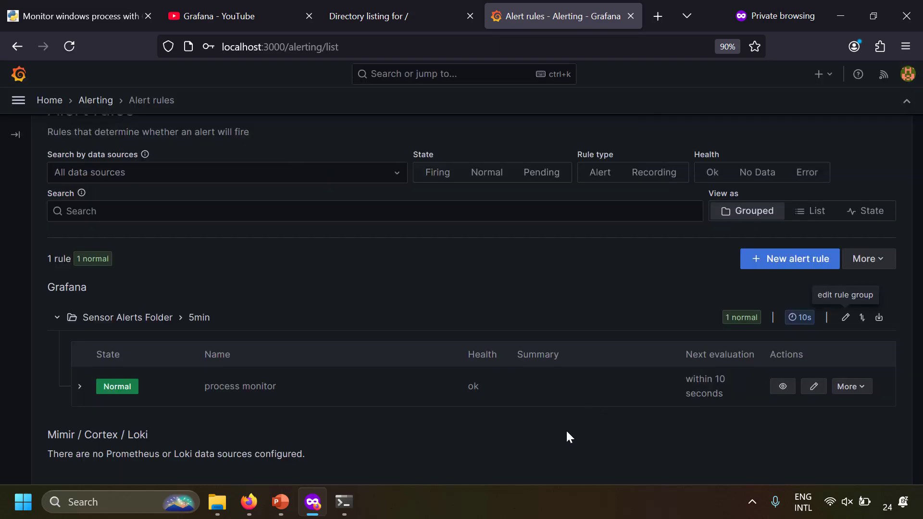
left_click(56, 360)
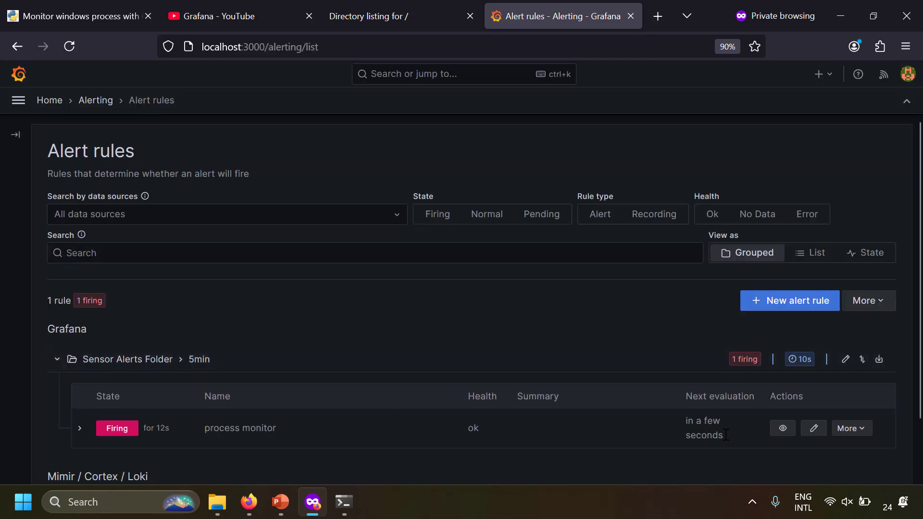
Step: Set the 5min evaluation group's interval back to 5m and save the group
mouse_move(689, 439)
left_click(845, 360)
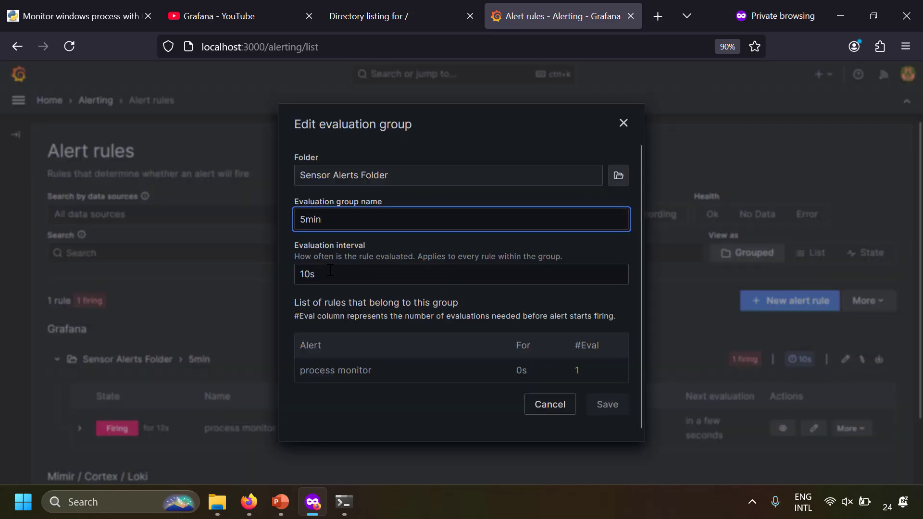
key("Tab")
type("5m")
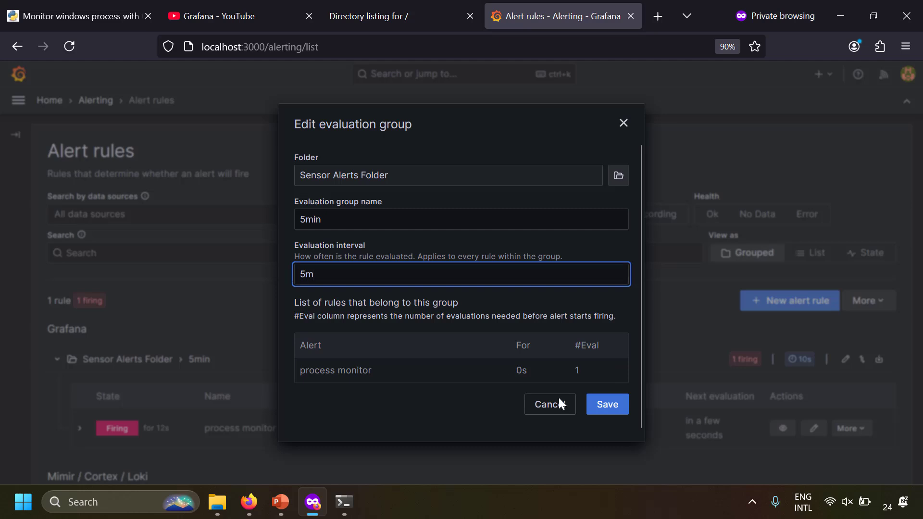
left_click(605, 409)
scroll(620, 414, "down", 1)
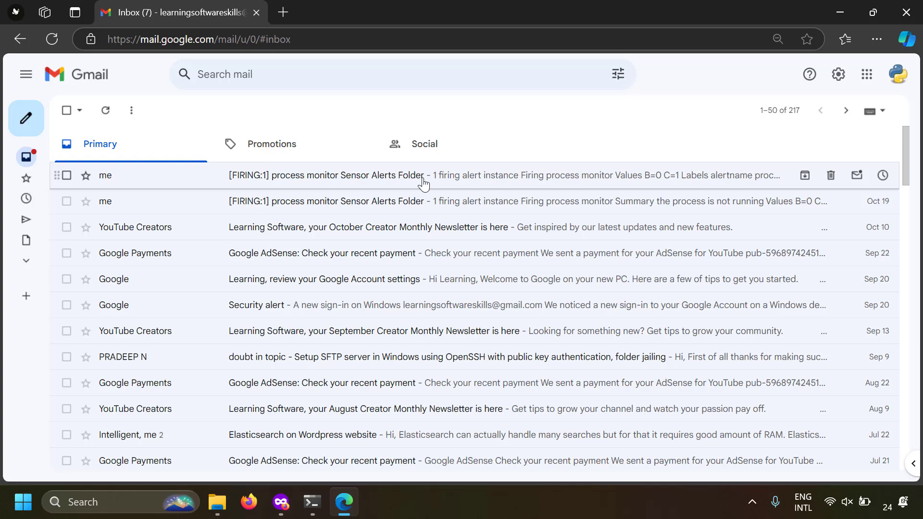
Step: Switch to Gmail and open the newest firing alert email for the process monitor rule
left_click(424, 178)
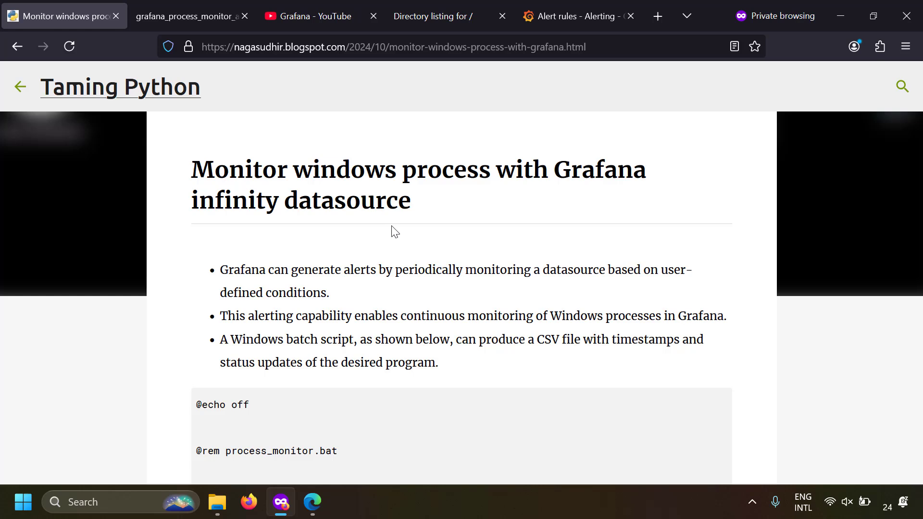
Step: Switch to the blog article on monitoring a Windows process and review its batch script and sample CSV output
scroll(395, 233, "up", 2)
scroll(393, 230, "down", 14)
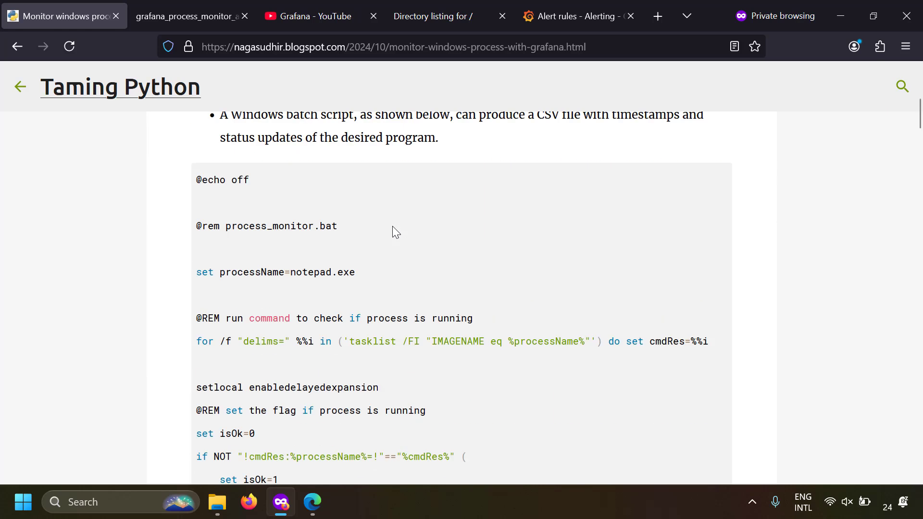
scroll(394, 230, "down", 15)
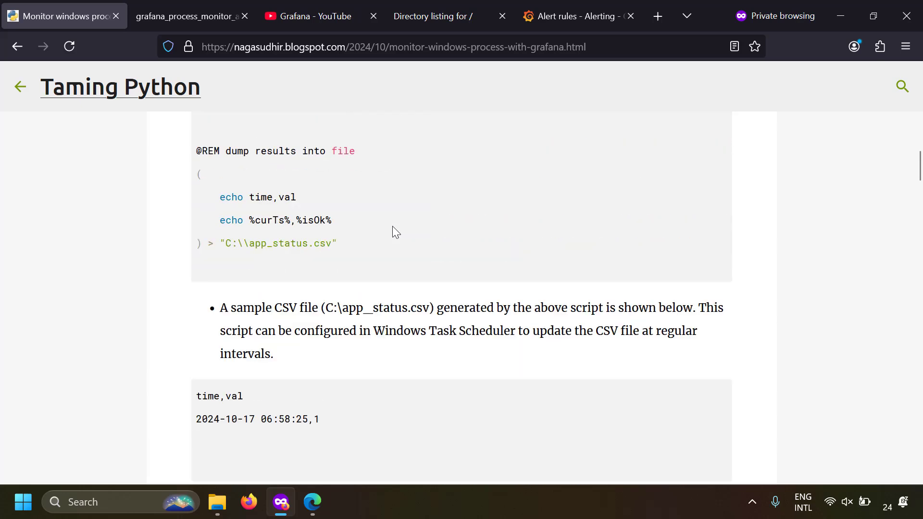